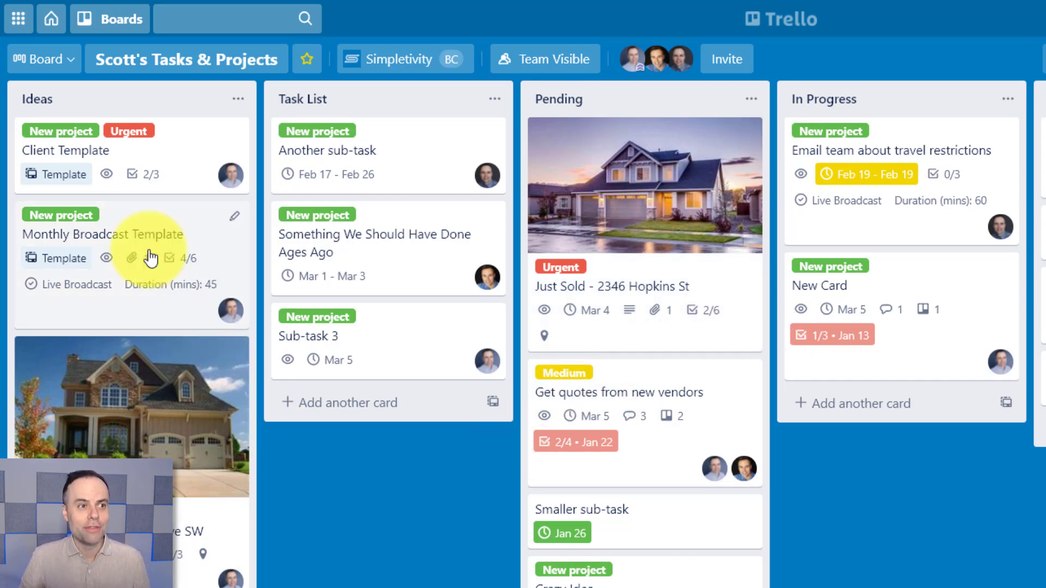
# - Switch the board to Map view and preview the New Listing - 6054 36th Ave SW card
pyautogui.click(56, 65)
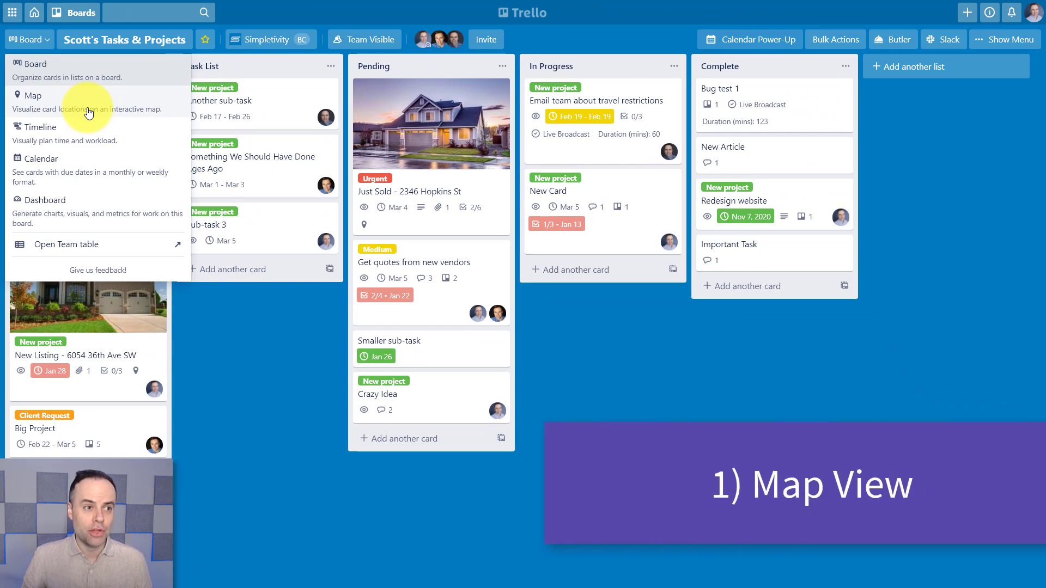
pyautogui.click(127, 159)
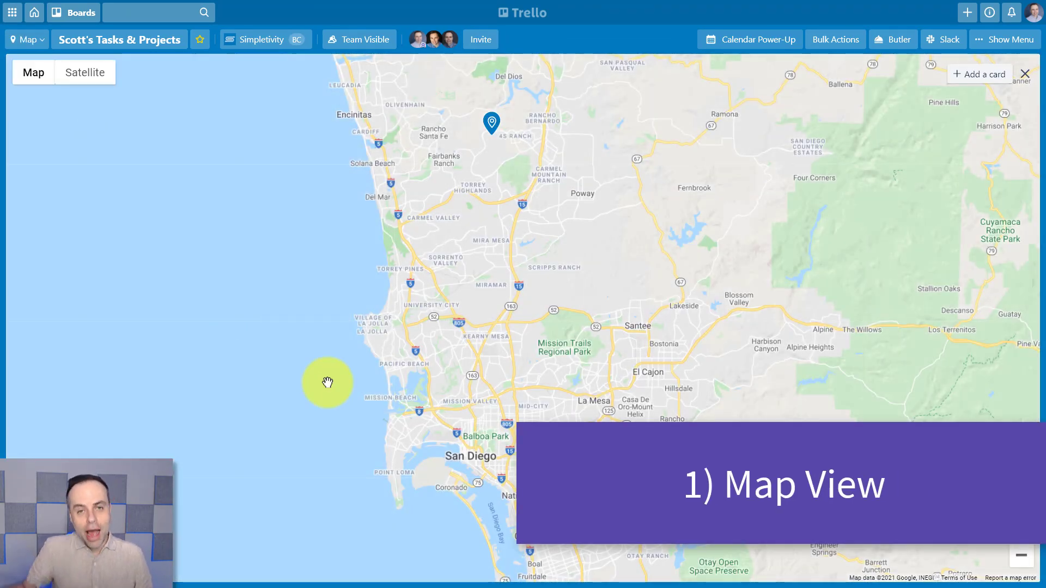
pyautogui.click(495, 129)
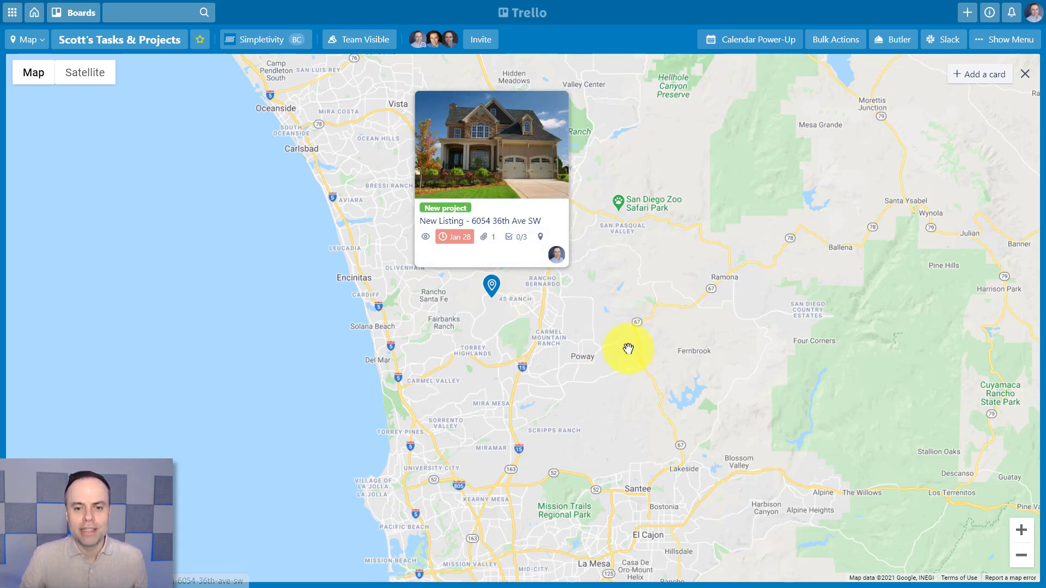
pyautogui.scroll(-1, 620, 354)
pyautogui.scroll(-1, 624, 358)
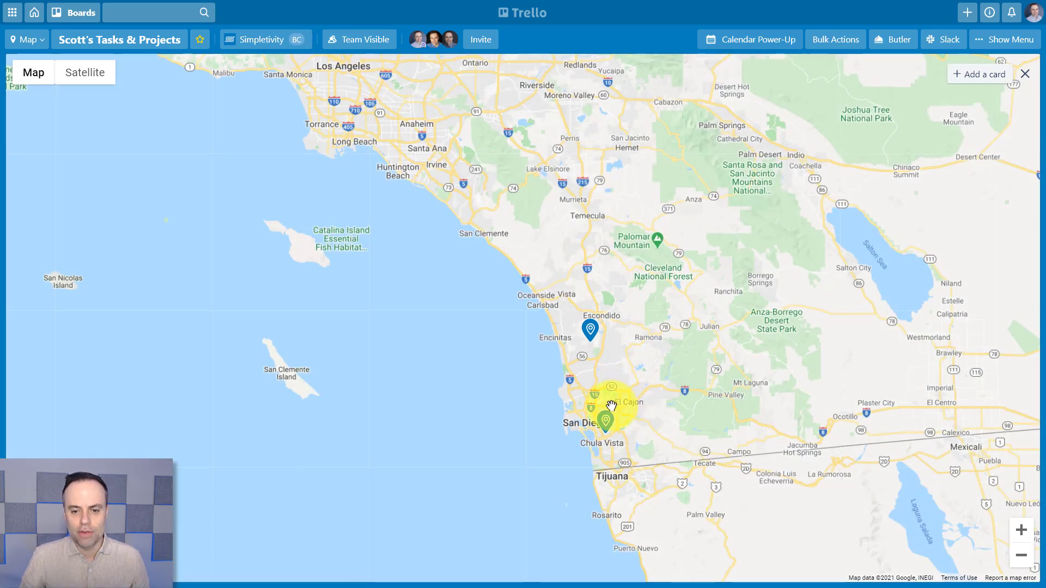
pyautogui.click(606, 421)
pyautogui.moveTo(605, 421)
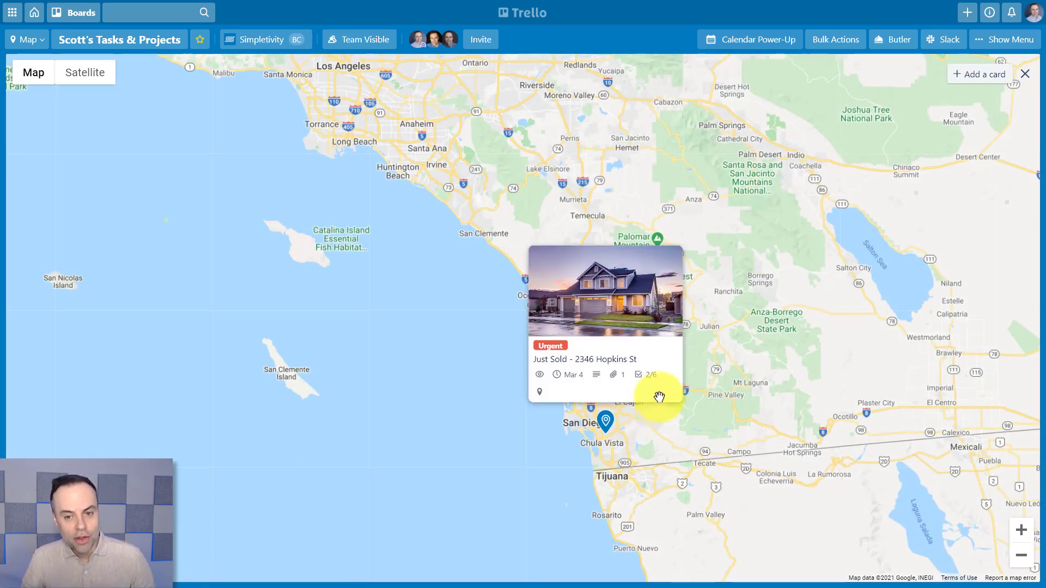
pyautogui.click(599, 314)
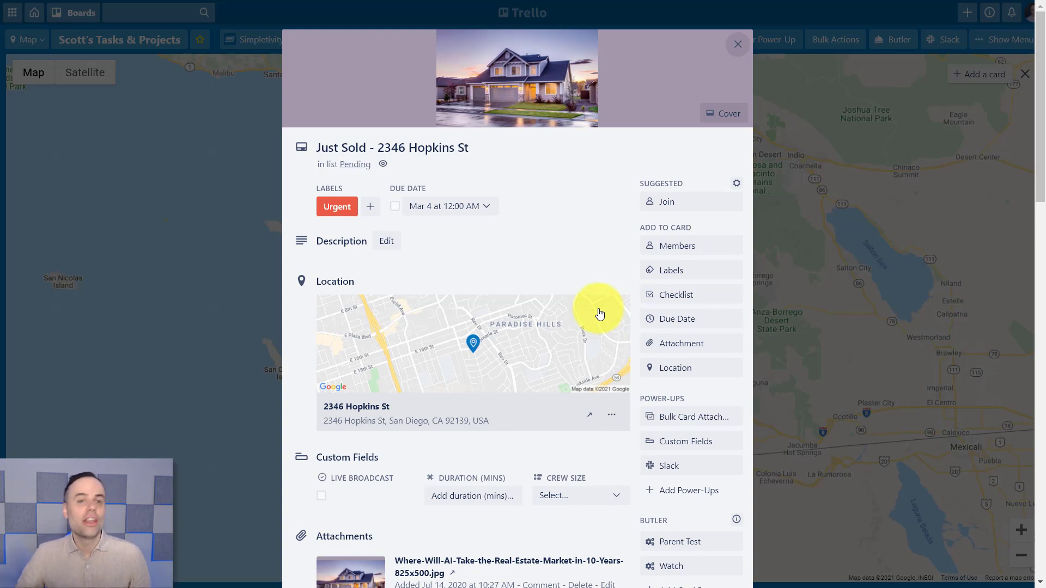
pyautogui.scroll(-5, 591, 253)
pyautogui.scroll(5, 591, 264)
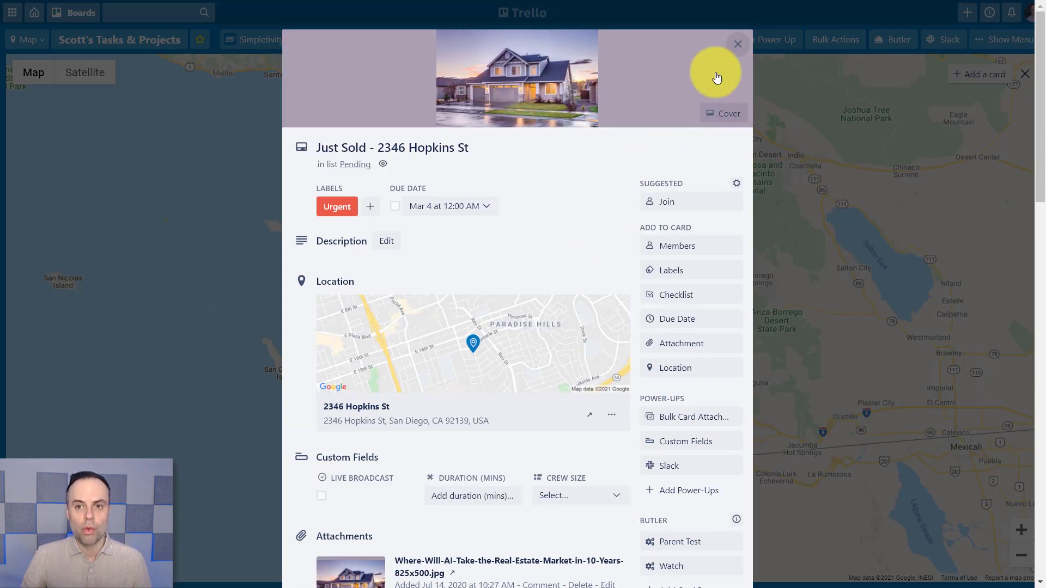
pyautogui.click(738, 43)
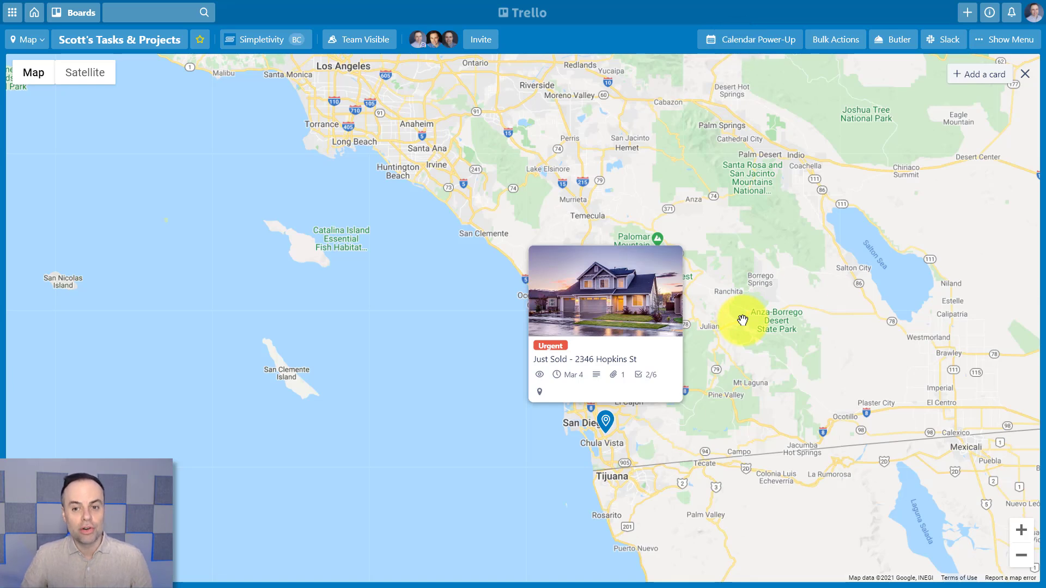
pyautogui.click(723, 282)
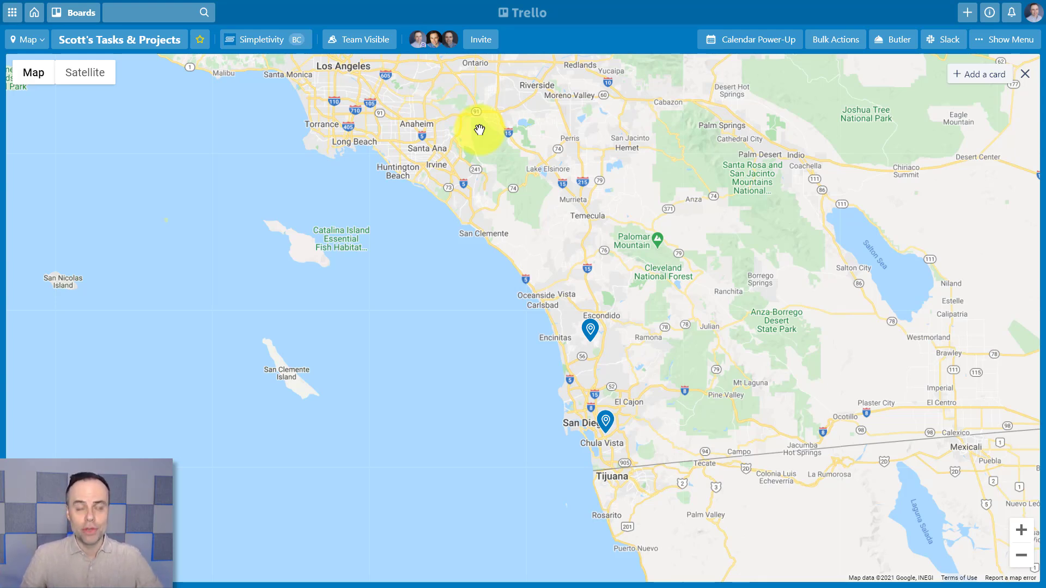
pyautogui.click(1024, 73)
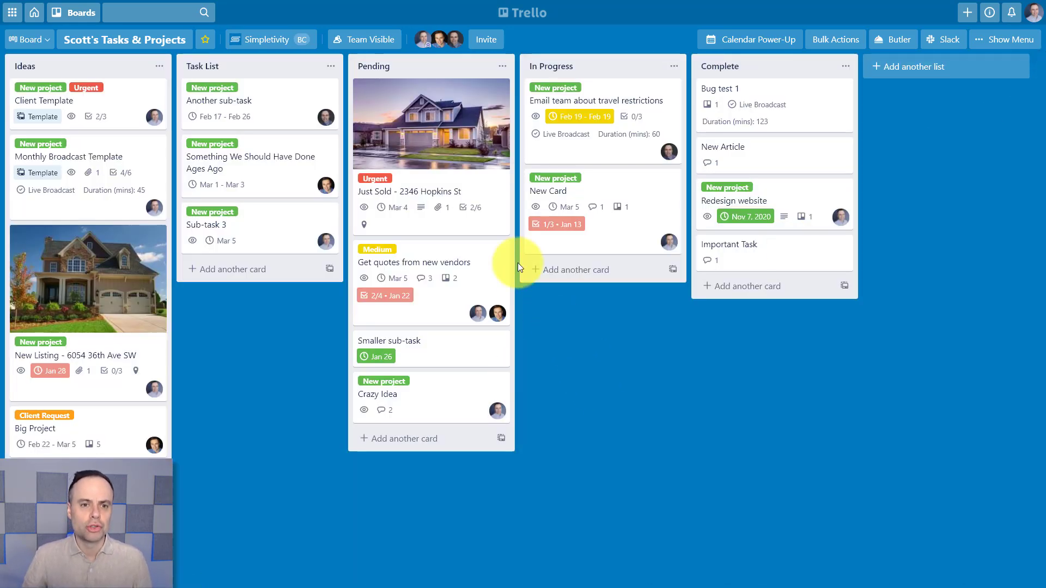
pyautogui.click(401, 201)
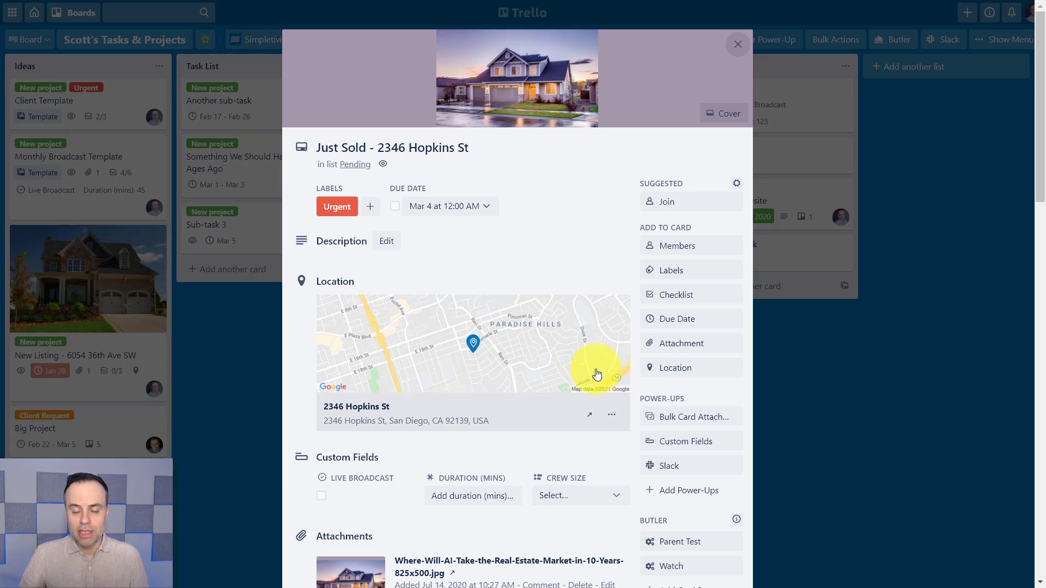
pyautogui.click(736, 44)
pyautogui.moveTo(257, 226)
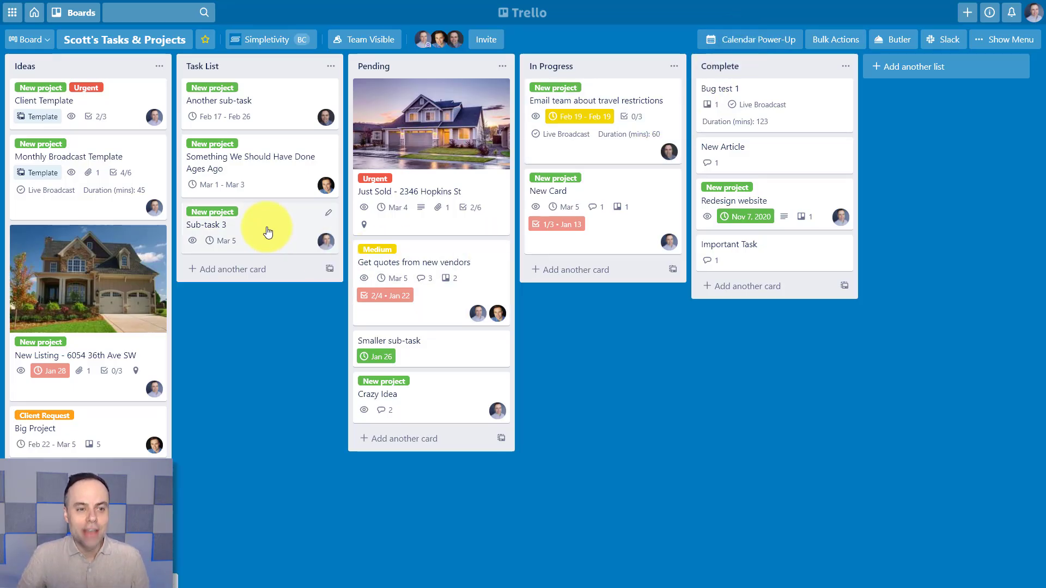
pyautogui.click(268, 233)
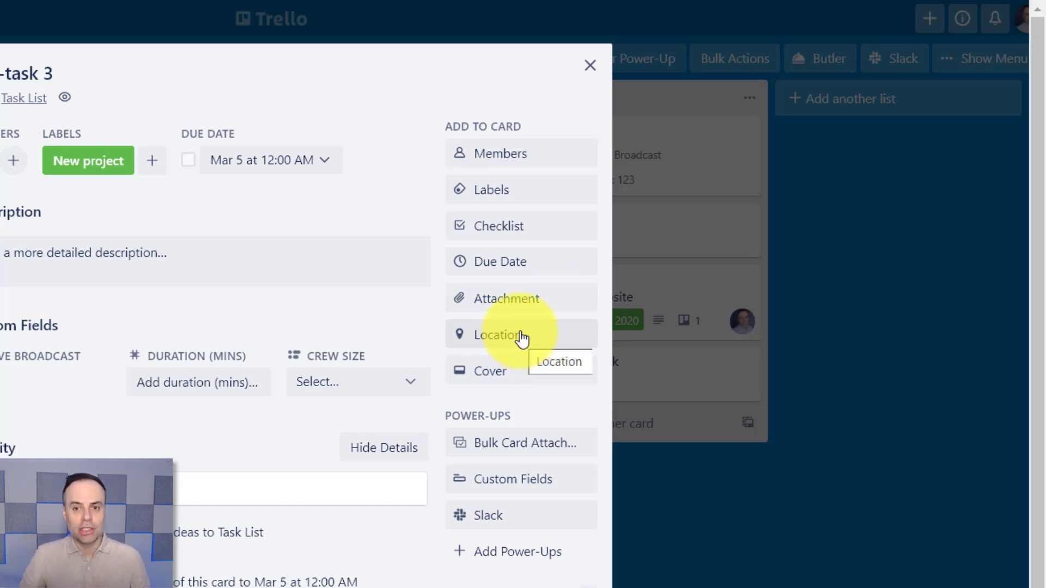
pyautogui.click(522, 338)
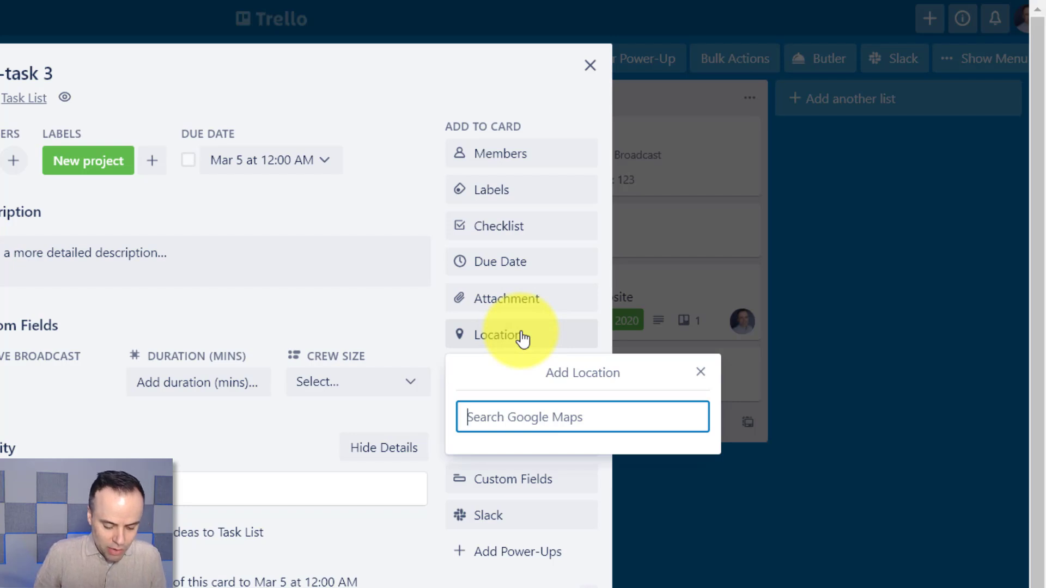
pyautogui.write('20350 68')
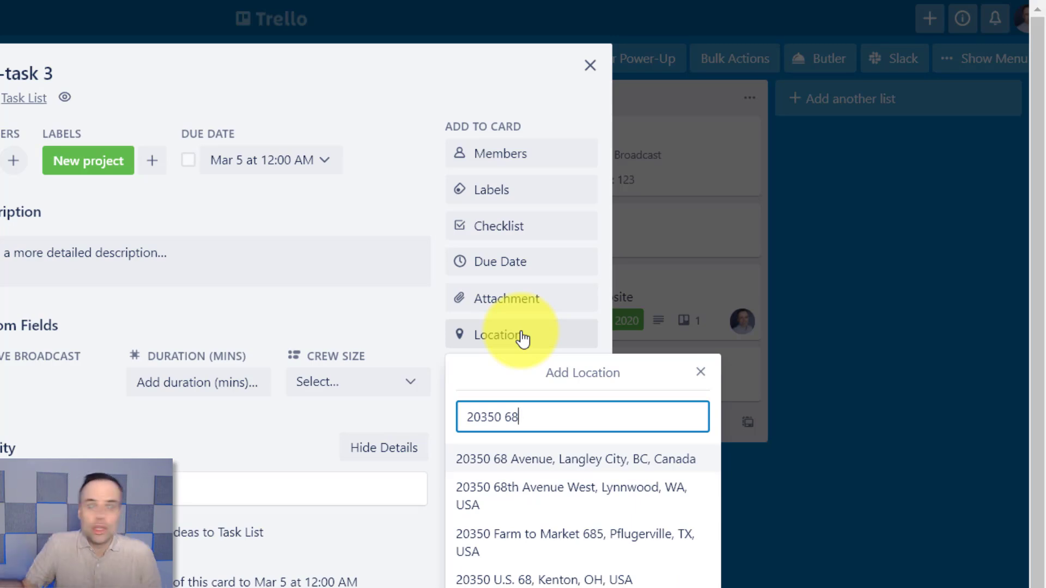
pyautogui.click(558, 456)
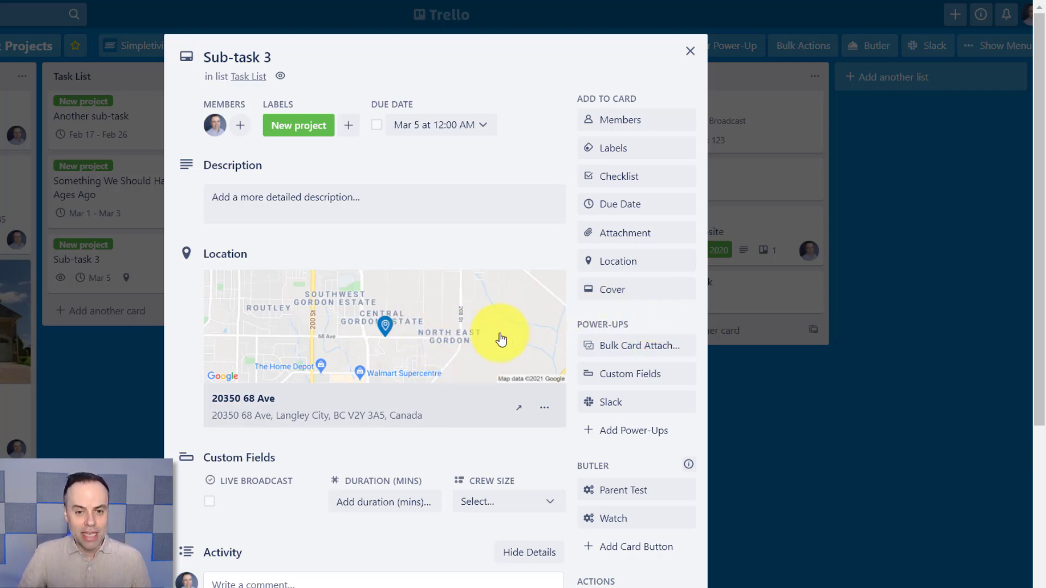
# - View Sub-task 3's pin on the board map, check its location options, then close the card
pyautogui.click(441, 305)
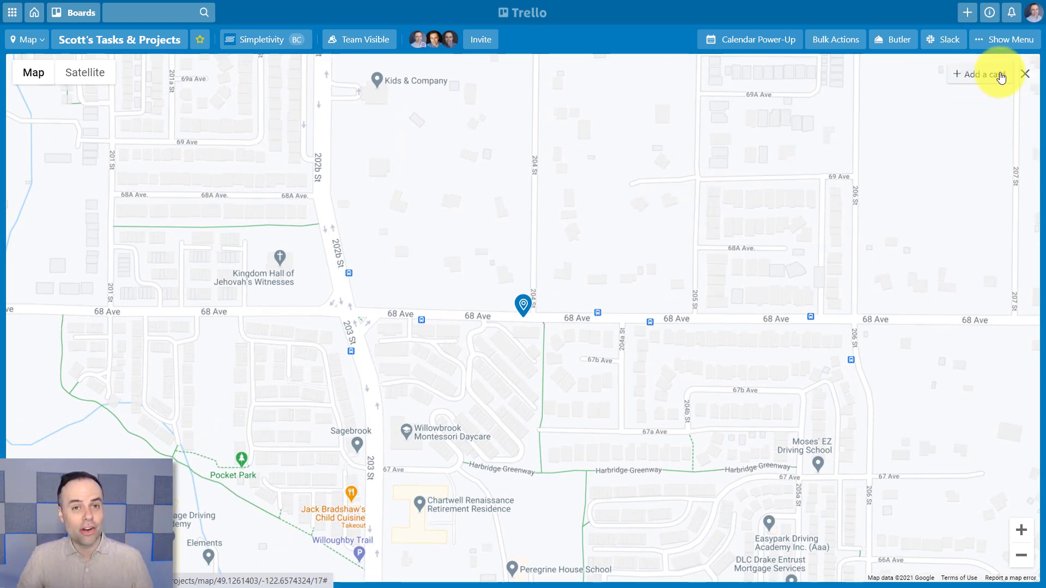
pyautogui.click(1017, 76)
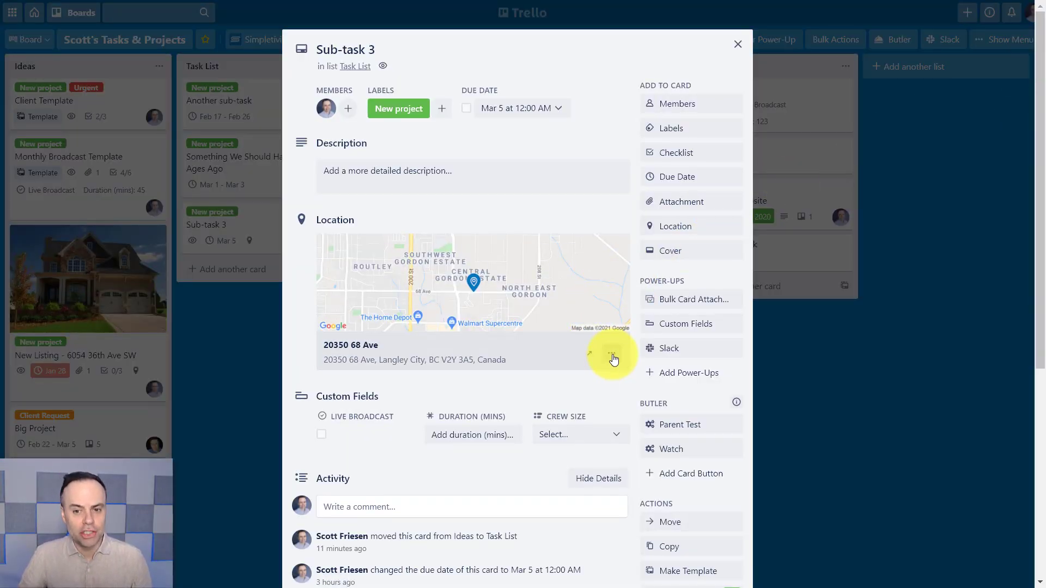
pyautogui.click(700, 229)
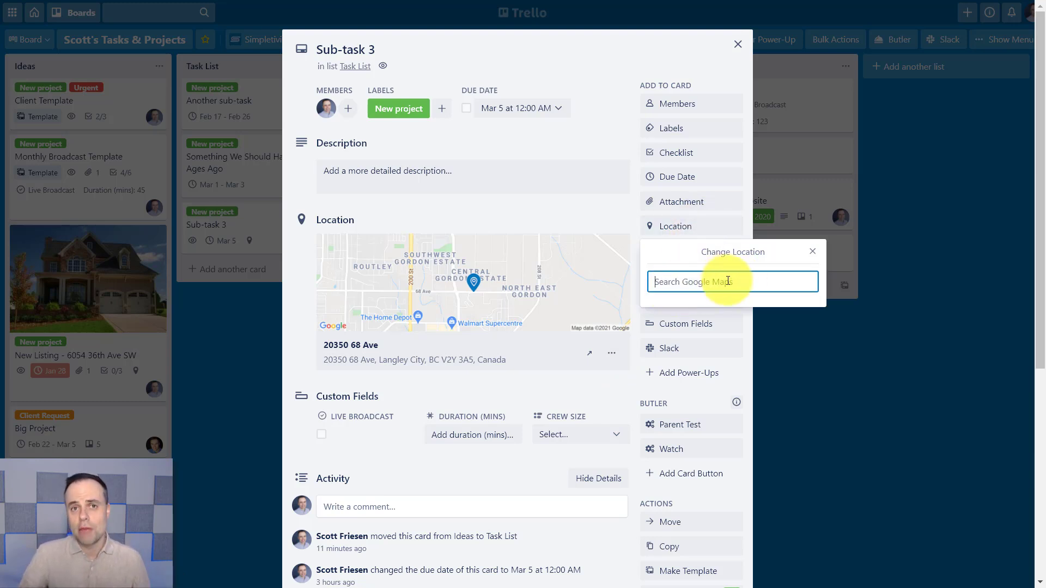
pyautogui.click(612, 354)
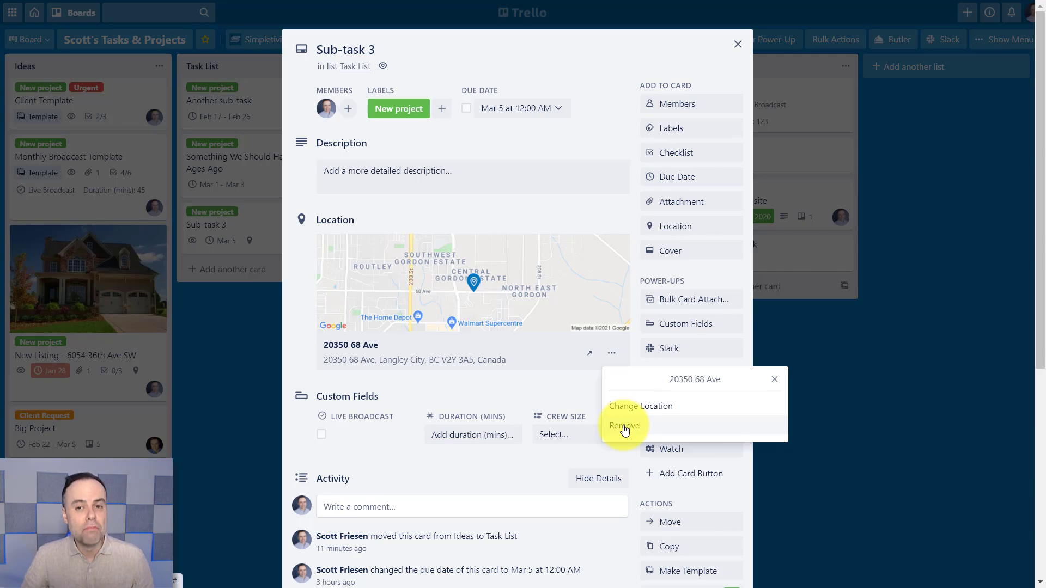
pyautogui.click(738, 43)
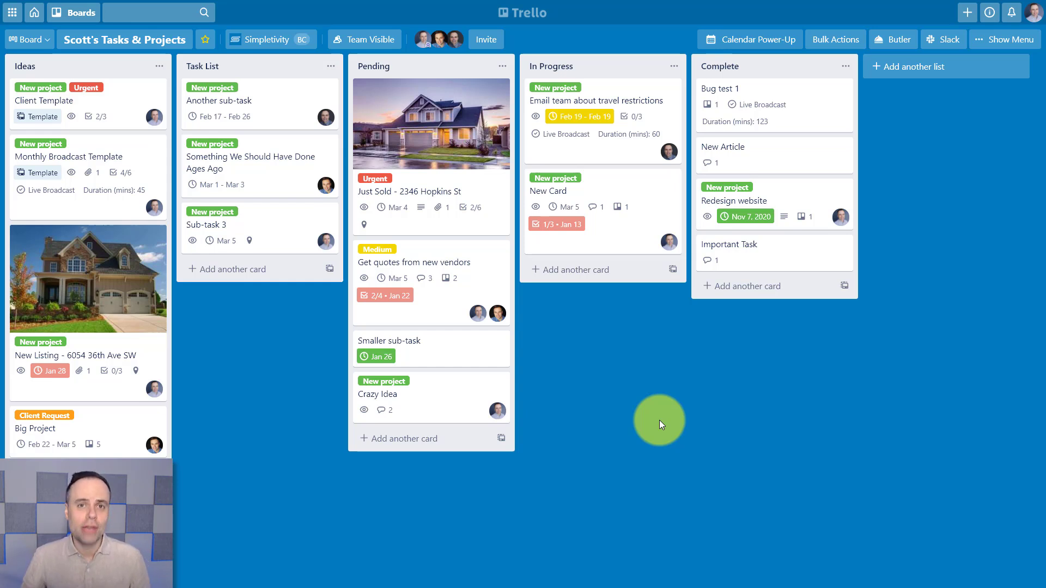
# - Switch to Timeline view, scroll across the weeks and open the Another sub-task card
pyautogui.click(27, 39)
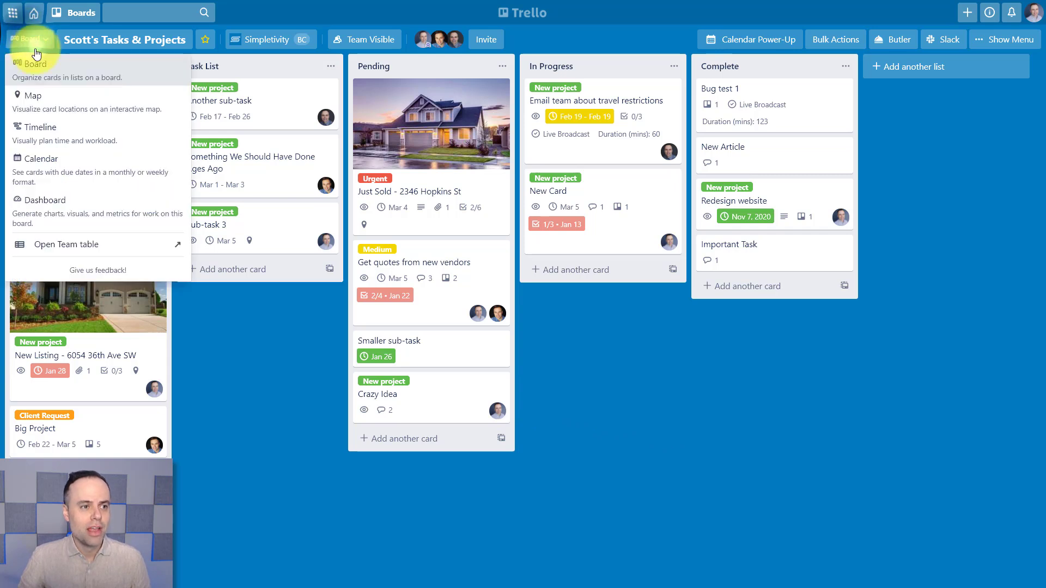
pyautogui.click(49, 134)
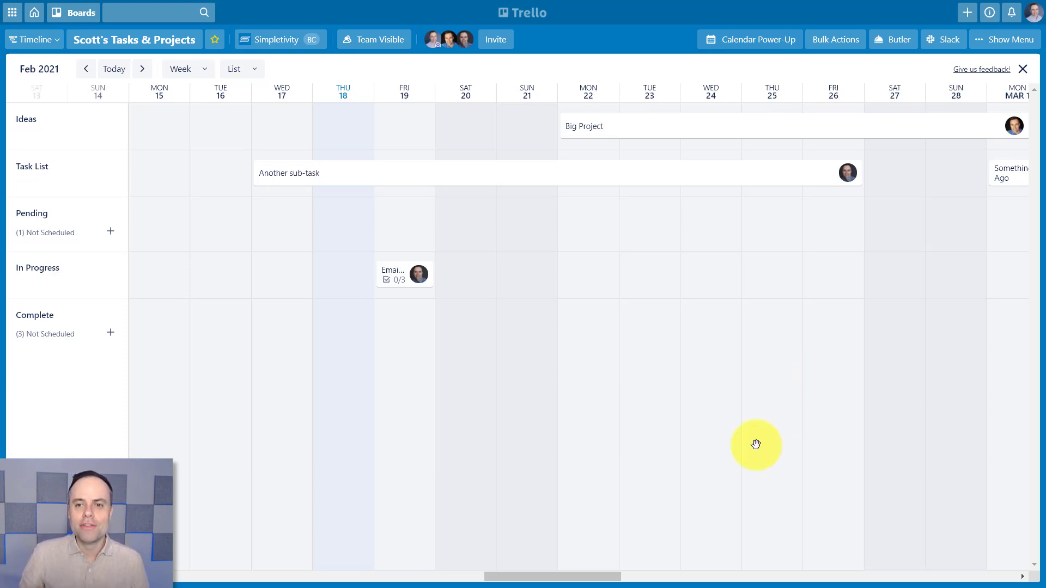
pyautogui.moveTo(570, 584)
pyautogui.mouseDown()
pyautogui.moveTo(608, 580)
pyautogui.moveTo(584, 577)
pyautogui.mouseUp()
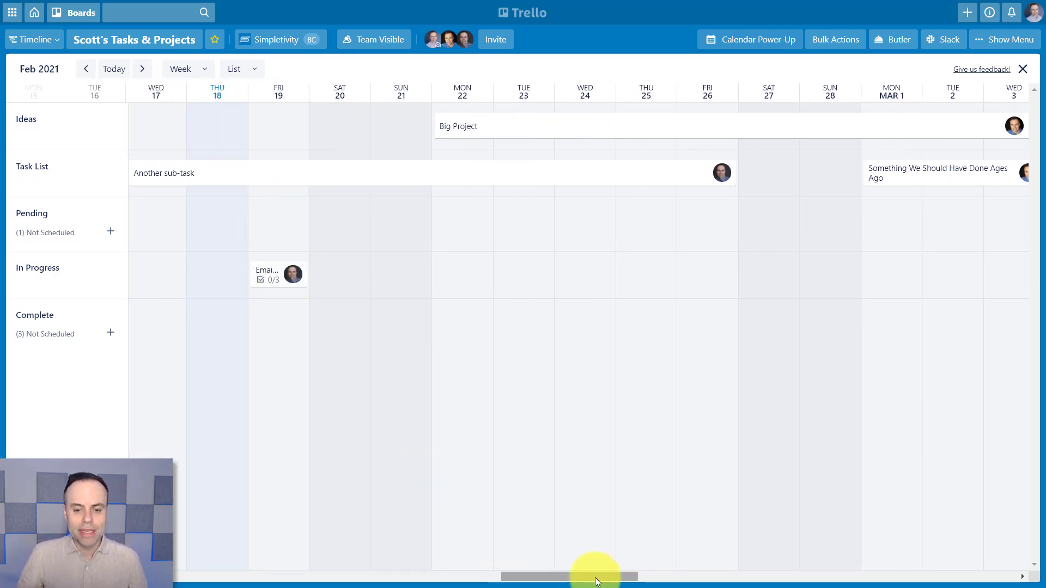
pyautogui.moveTo(596, 581); pyautogui.dragTo(588, 586)
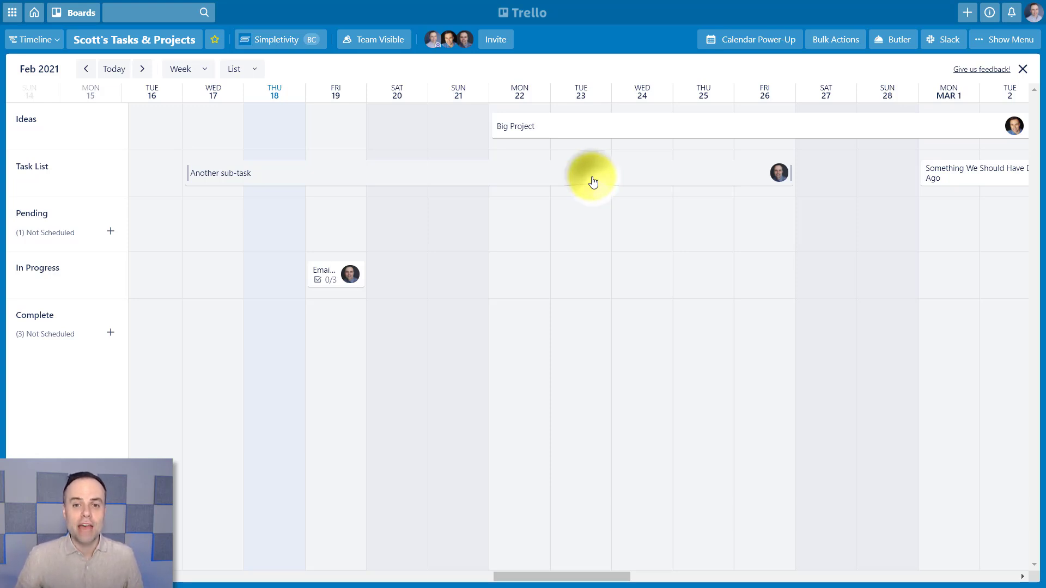
pyautogui.click(592, 182)
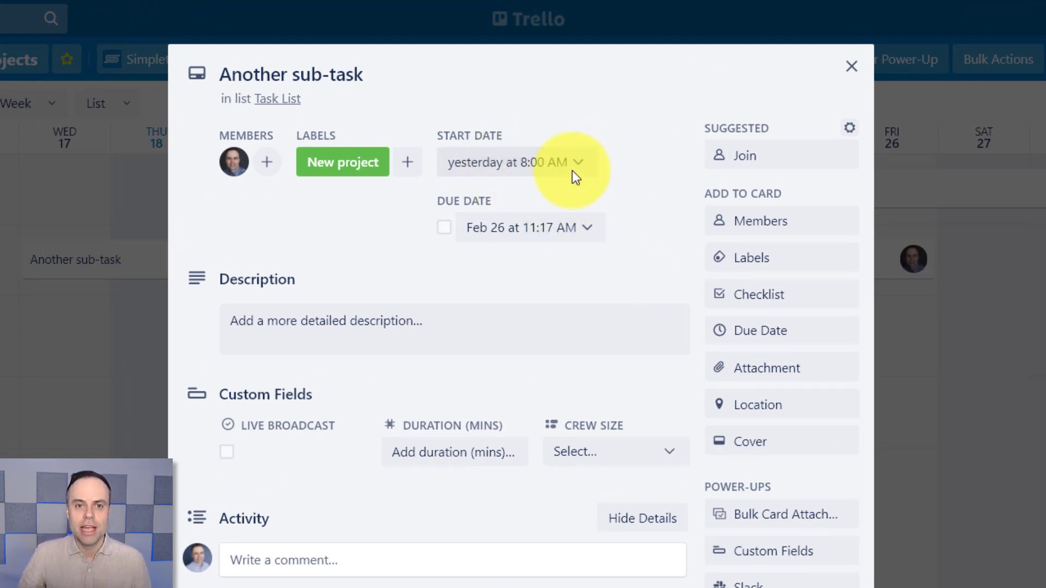
# - Give the Crazy Idea card a Feb 9 start date and Feb 25 due date
pyautogui.click(865, 82)
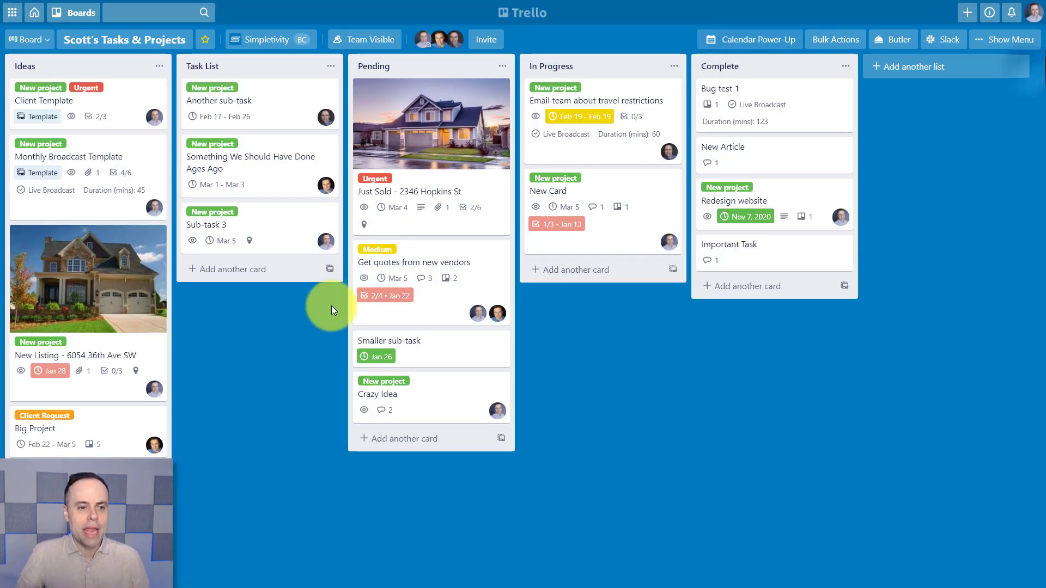
pyautogui.click(462, 403)
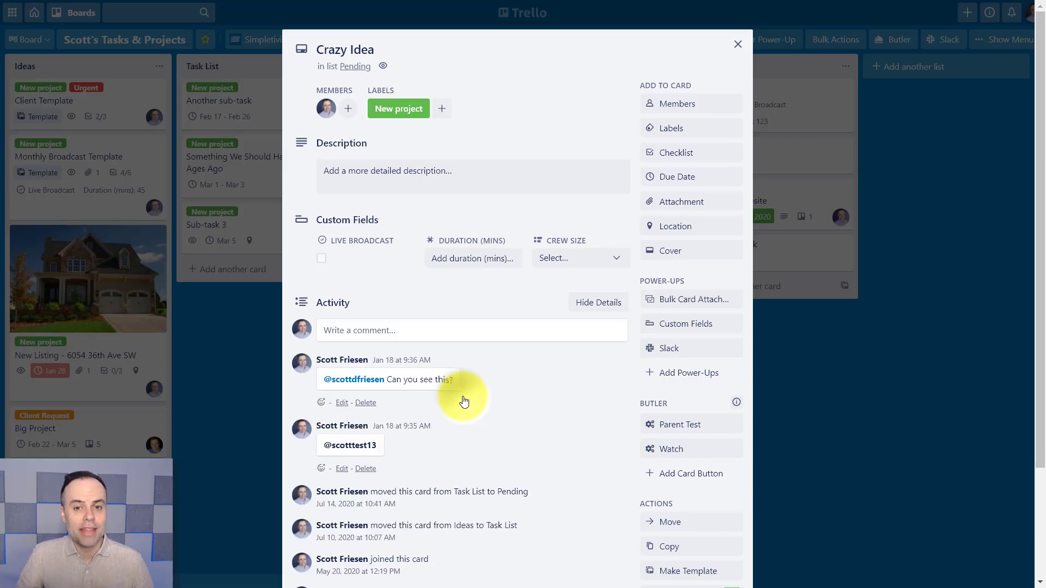
pyautogui.click(709, 177)
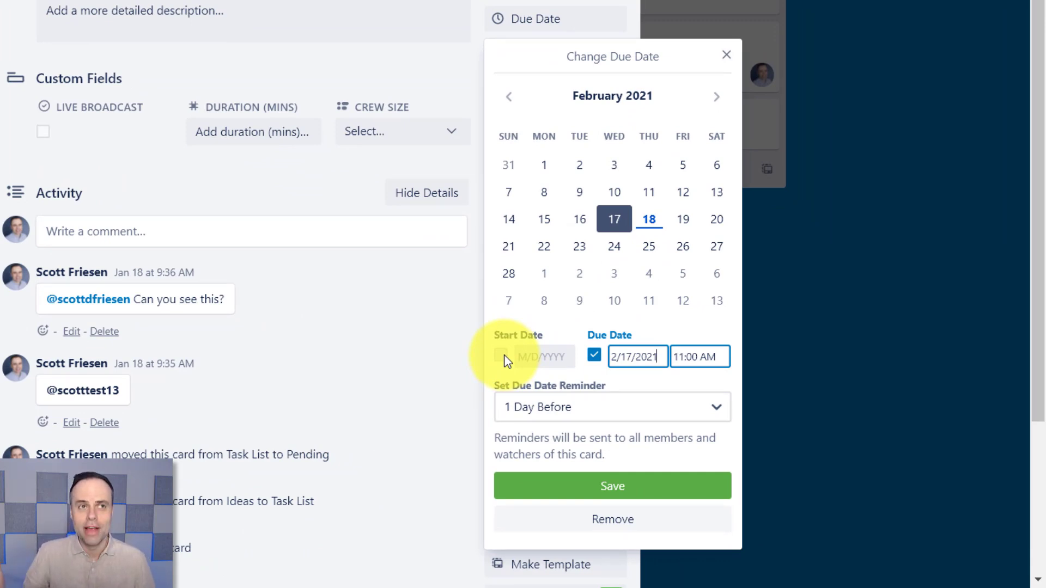
pyautogui.click(681, 248)
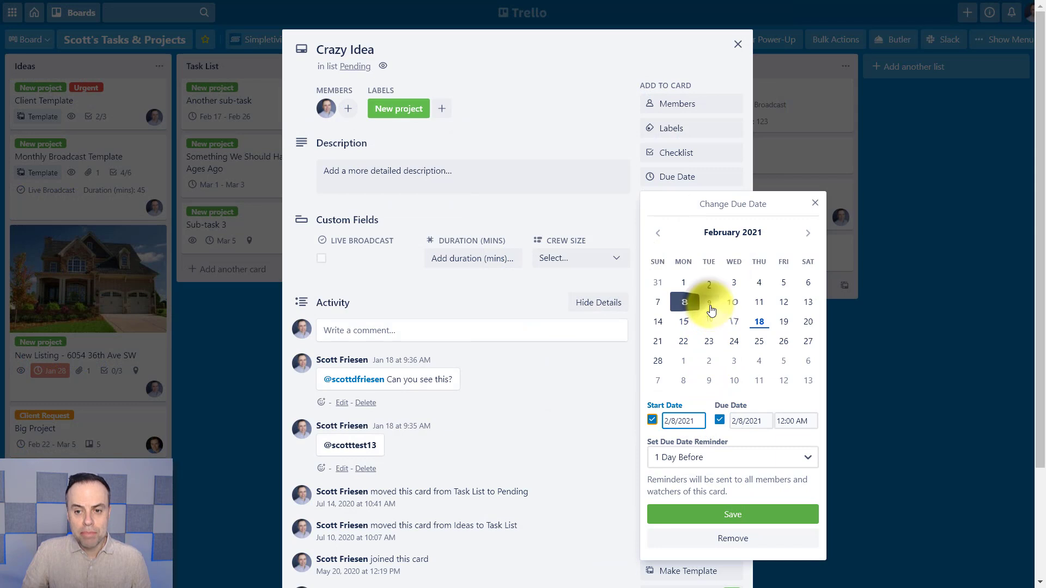
pyautogui.click(710, 305)
pyautogui.click(759, 341)
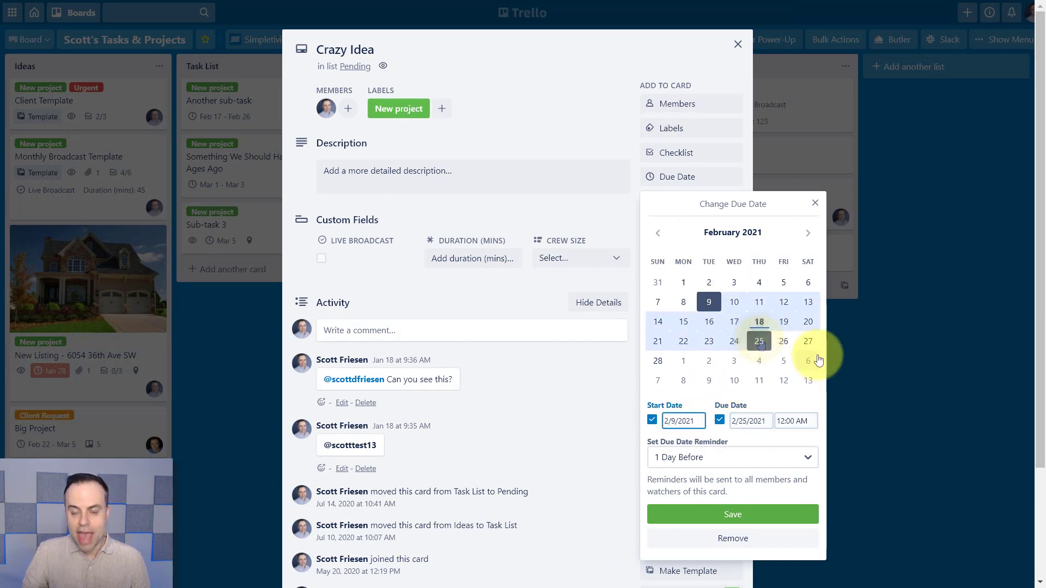
pyautogui.click(710, 305)
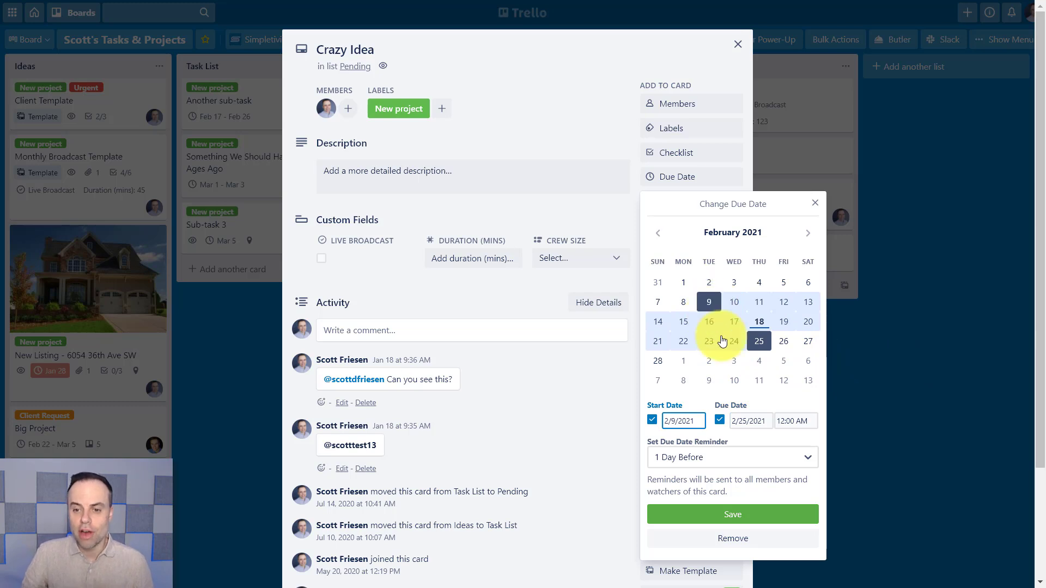
pyautogui.click(744, 514)
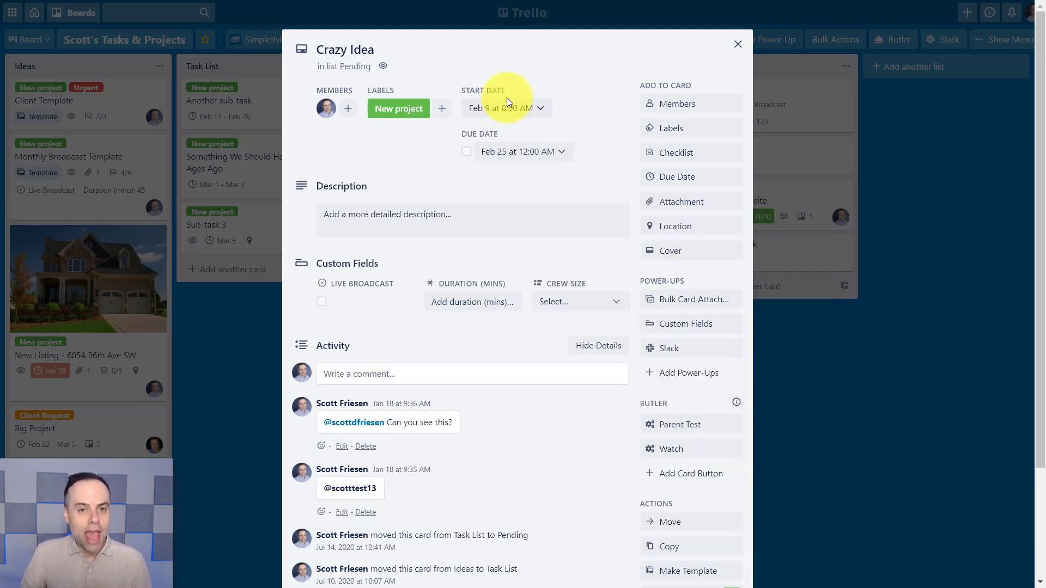
pyautogui.click(740, 48)
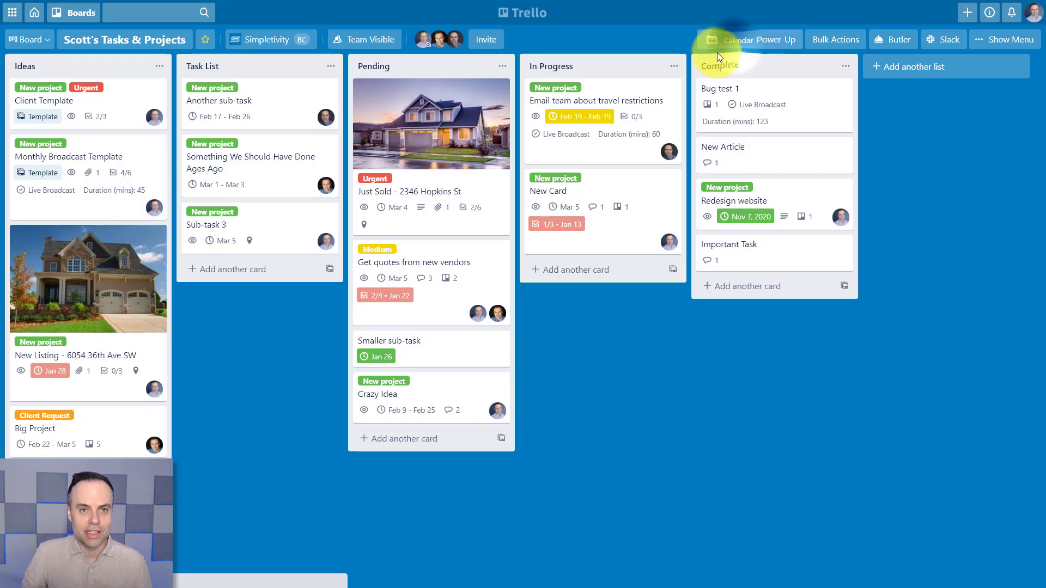
pyautogui.click(25, 40)
# - In Timeline view, move Big Project's start to Thu Feb 25
pyautogui.click(43, 128)
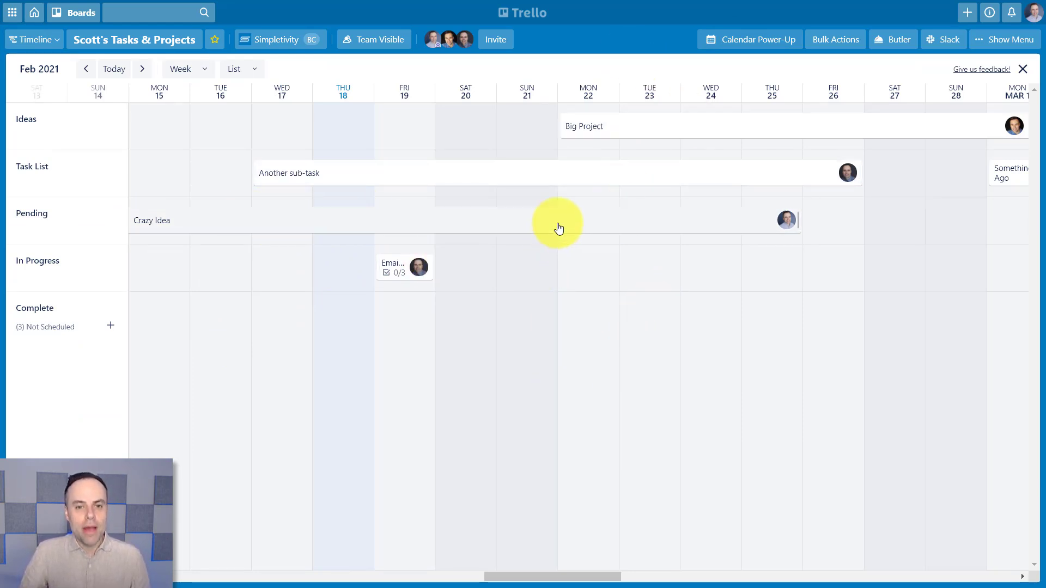
pyautogui.click(659, 130)
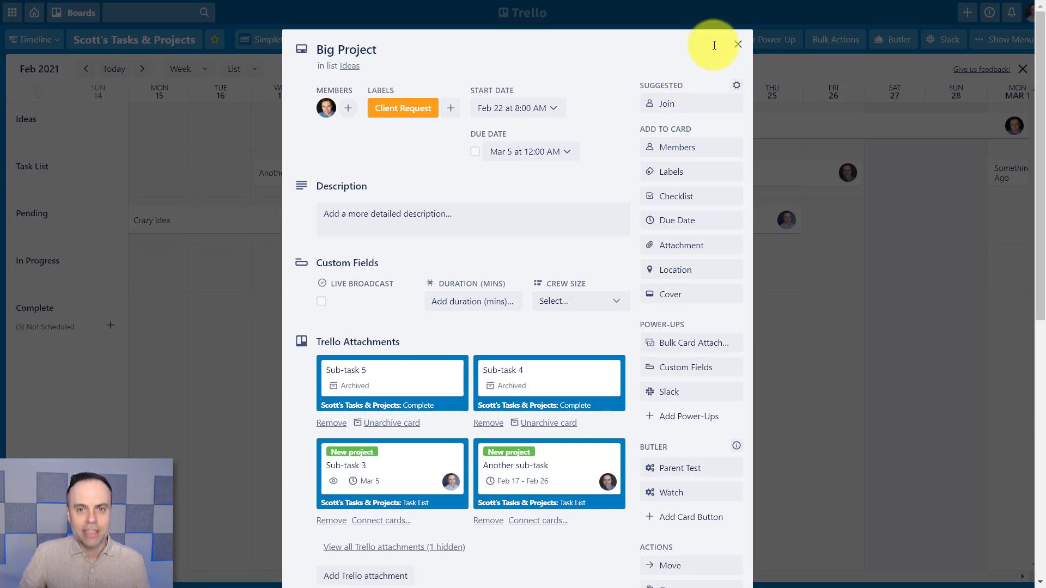
pyautogui.click(738, 44)
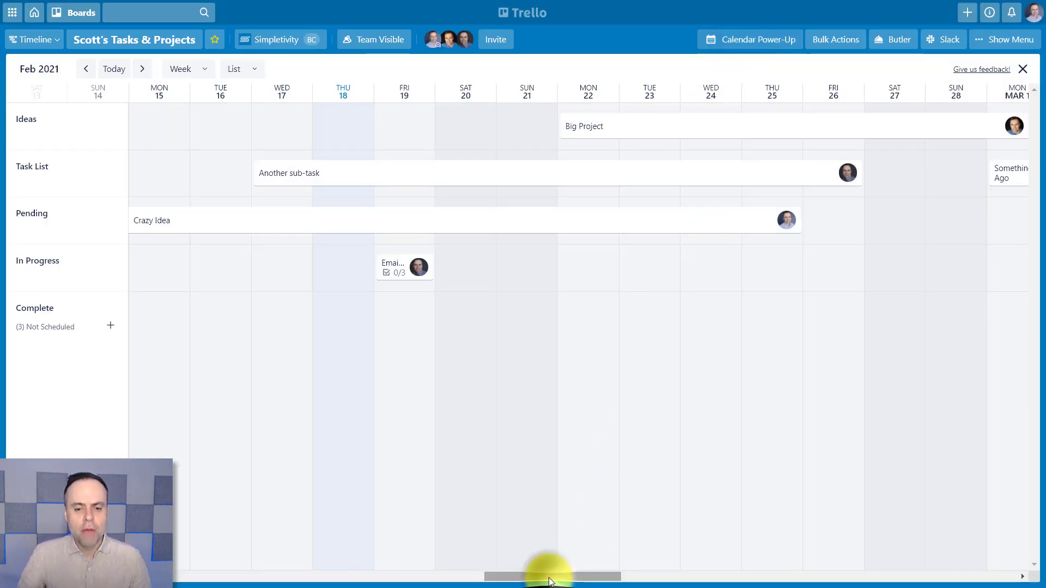
pyautogui.moveTo(547, 576); pyautogui.dragTo(572, 576)
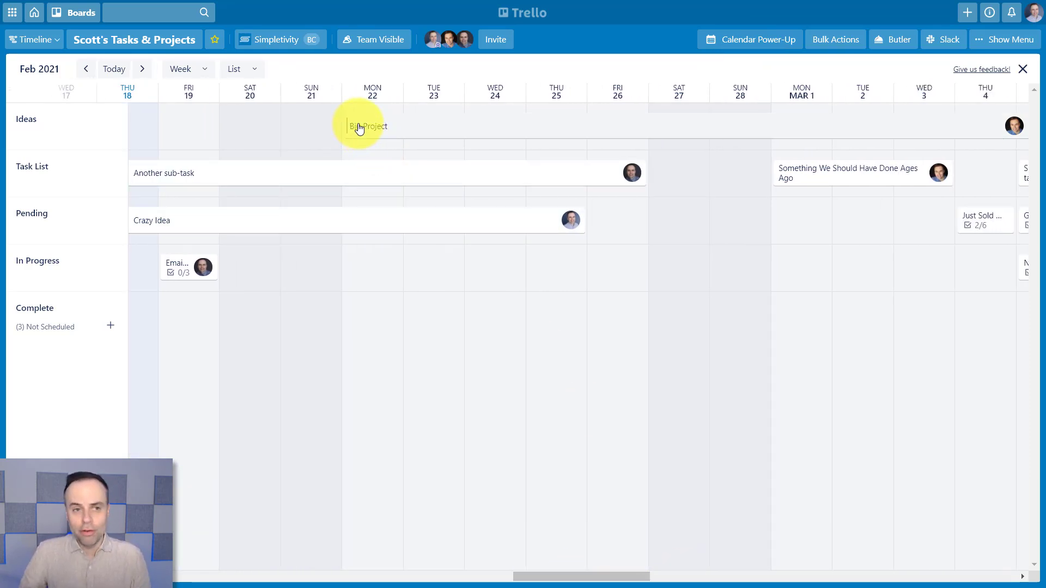
pyautogui.moveTo(352, 121)
pyautogui.mouseDown()
pyautogui.moveTo(497, 120)
pyautogui.moveTo(370, 126)
pyautogui.mouseUp()
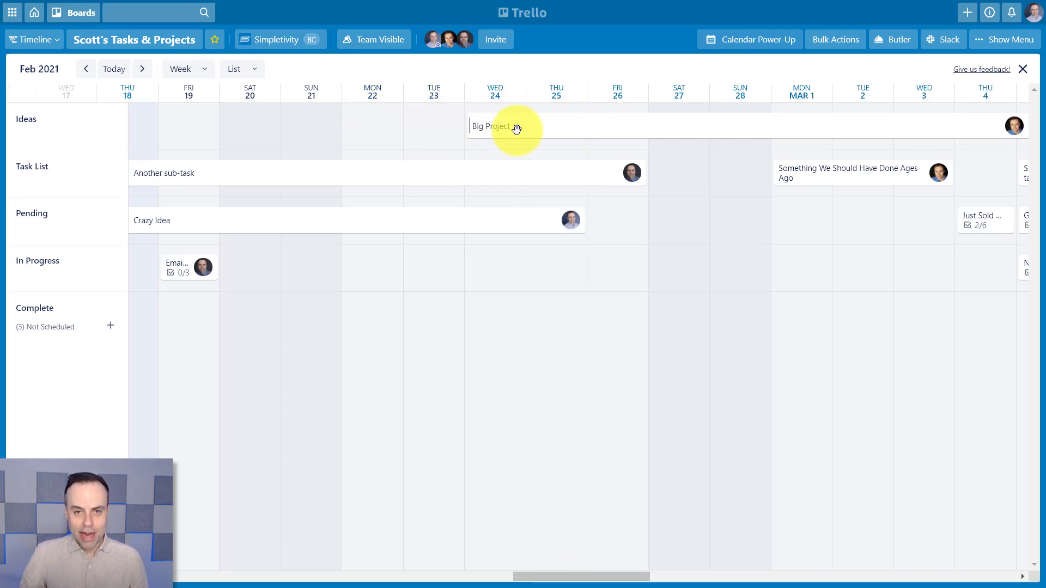
pyautogui.moveTo(370, 126); pyautogui.dragTo(522, 130)
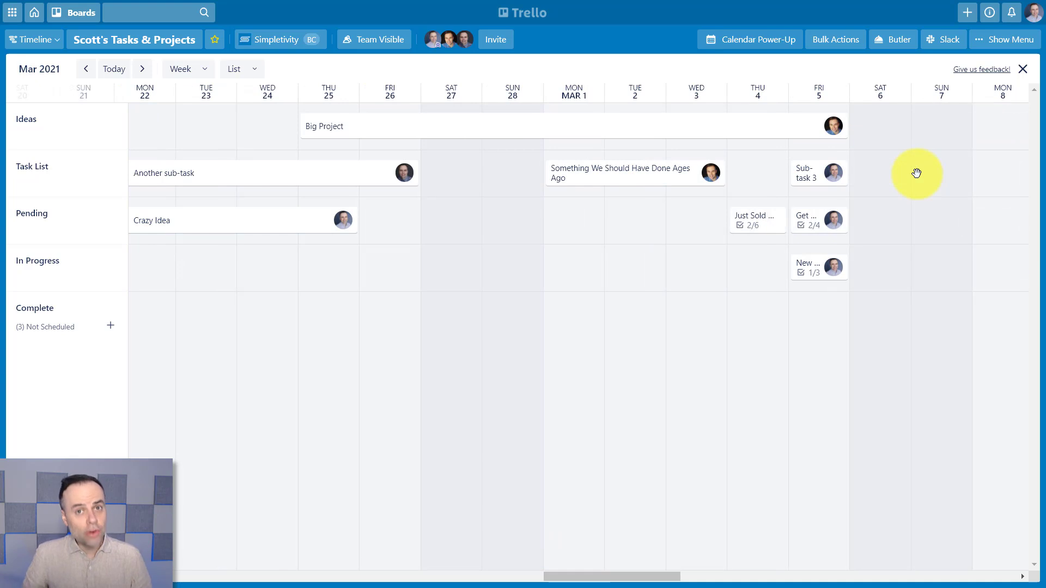
pyautogui.moveTo(555, 126)
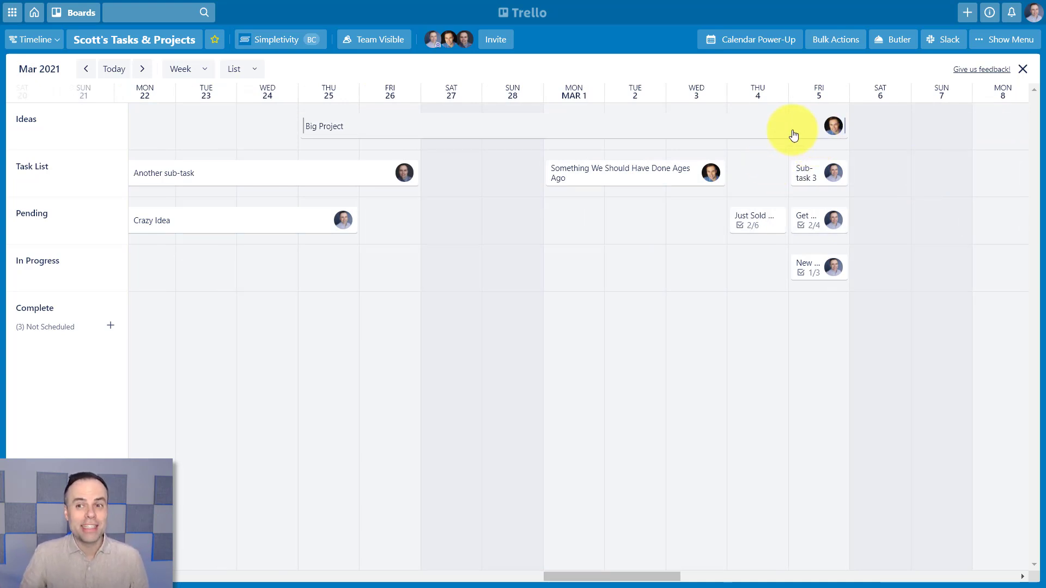
# - Pull Big Project's end date back to Thu Mar 4
pyautogui.click(591, 131)
pyautogui.click(729, 53)
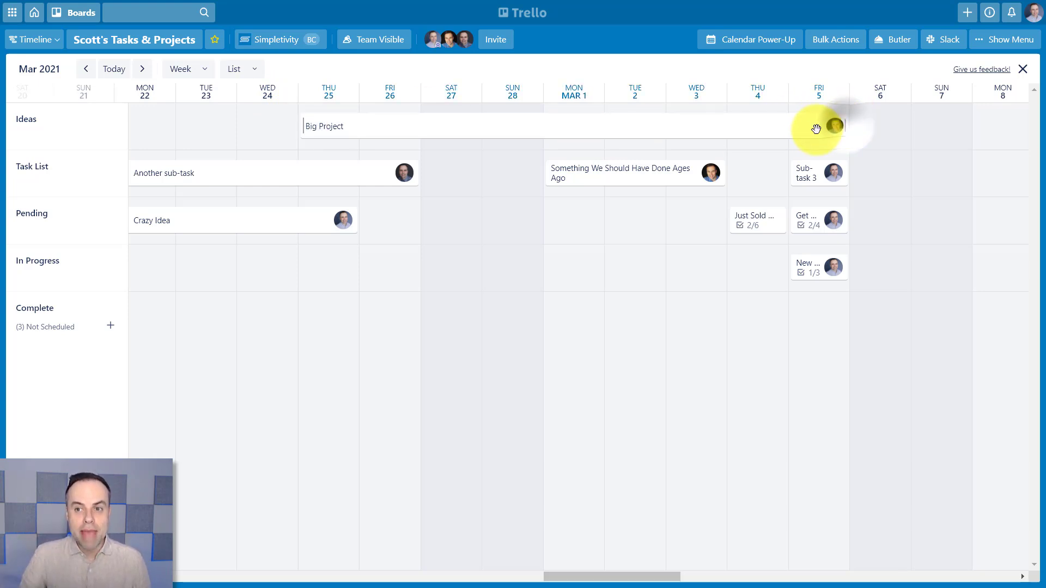
pyautogui.moveTo(813, 128); pyautogui.dragTo(775, 128)
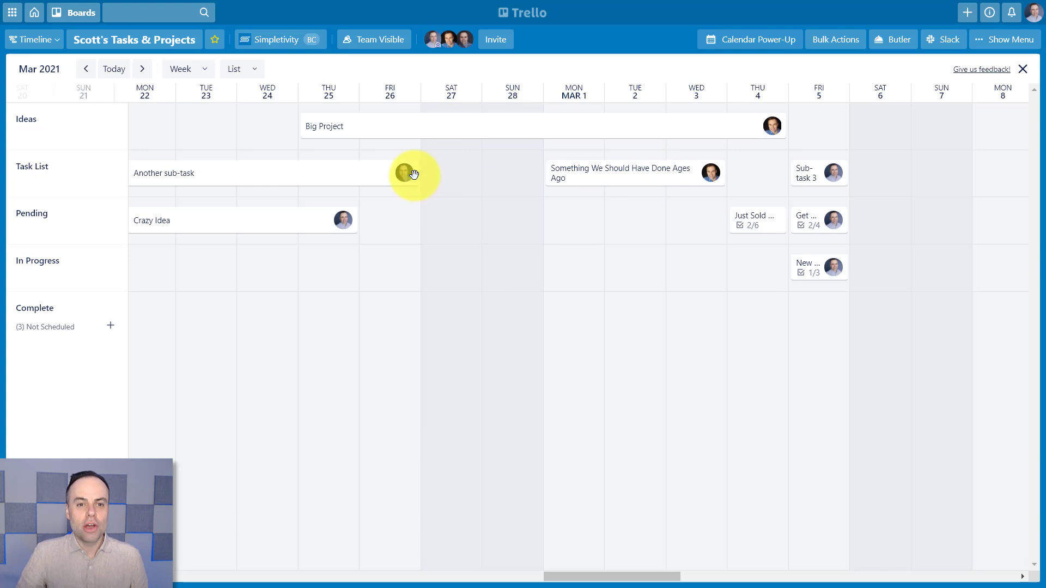
pyautogui.moveTo(626, 576); pyautogui.dragTo(598, 581)
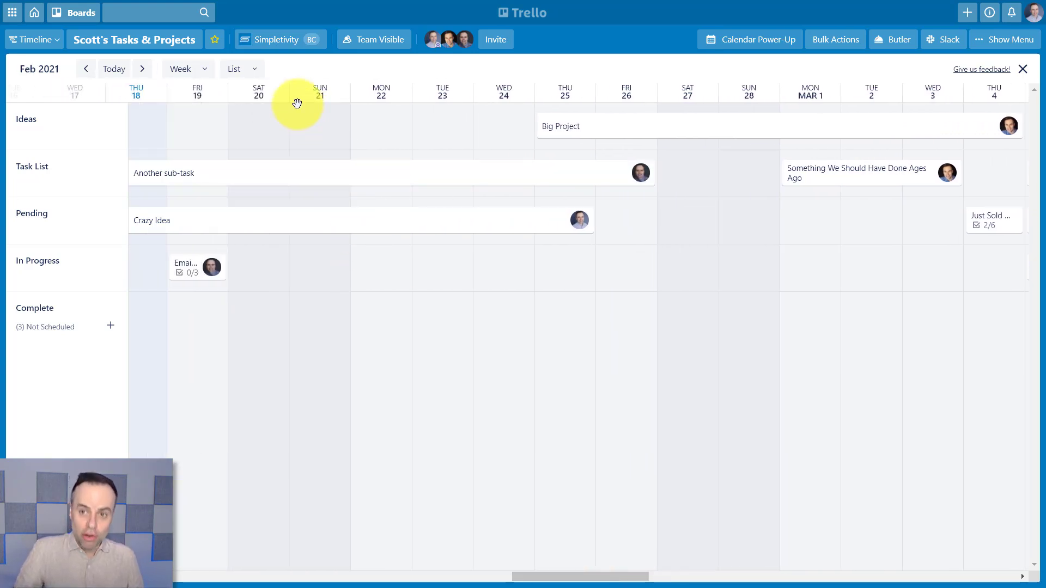
# - Group the timeline by member, then list, then member again, and finally set grouping to None
pyautogui.click(254, 71)
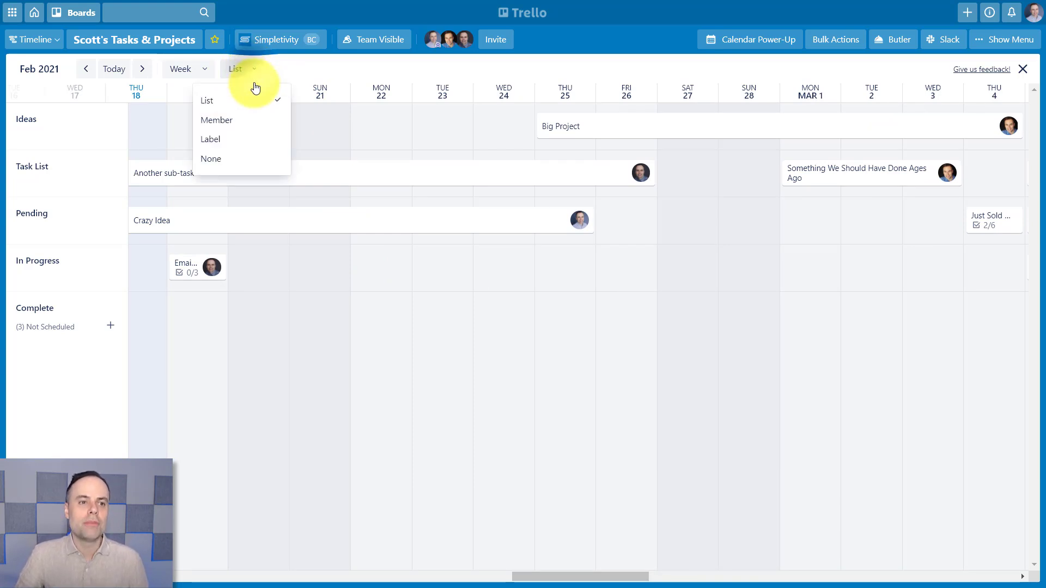
pyautogui.click(218, 121)
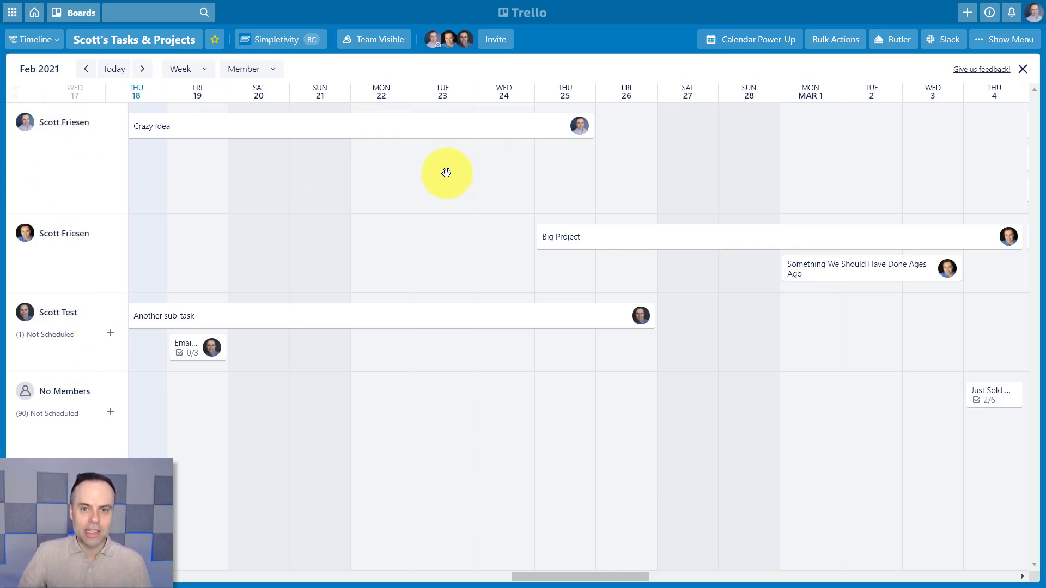
pyautogui.click(112, 70)
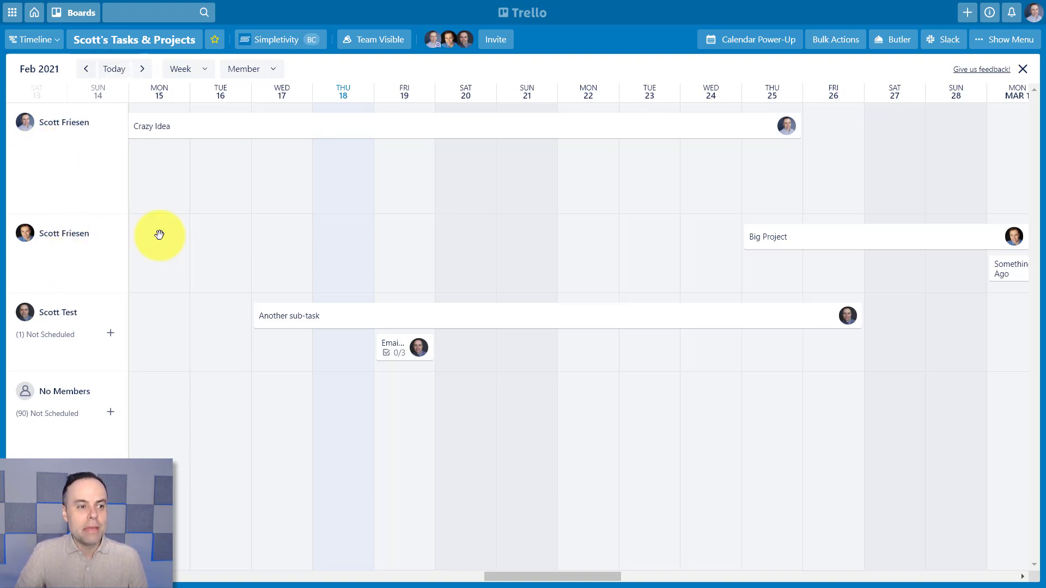
pyautogui.click(270, 70)
pyautogui.click(254, 99)
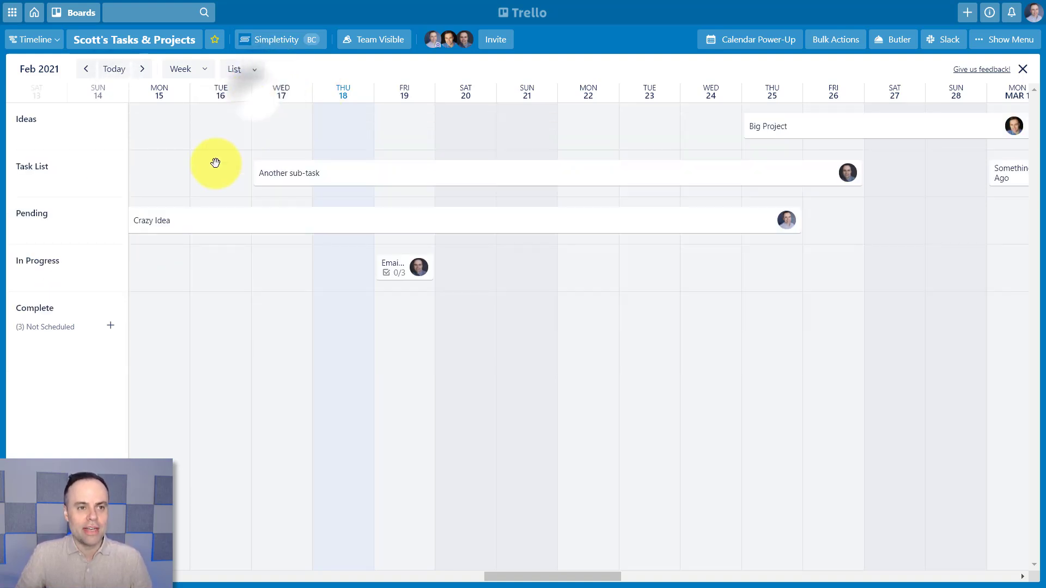
pyautogui.click(245, 69)
pyautogui.click(234, 119)
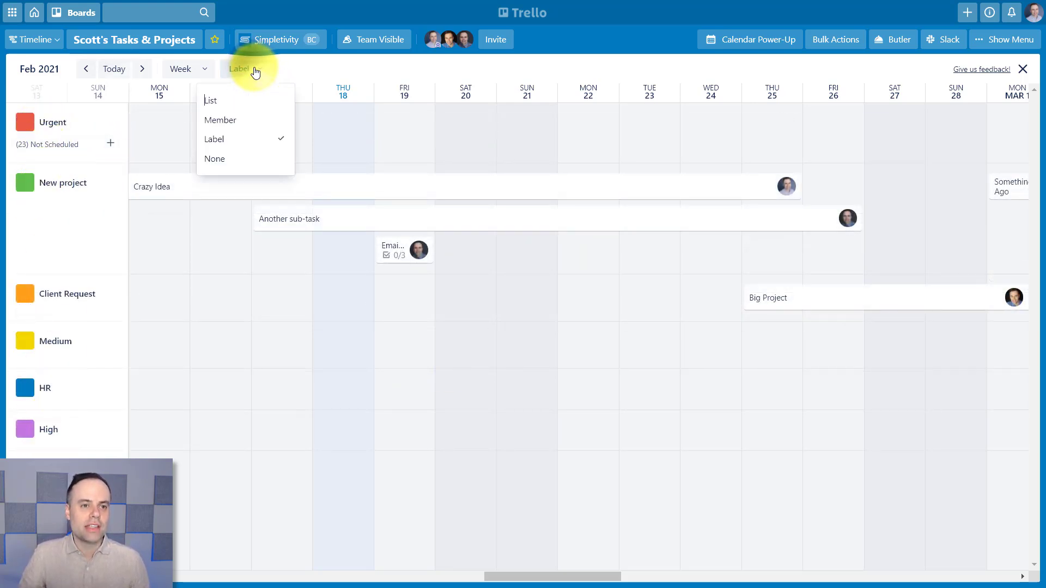
pyautogui.click(231, 158)
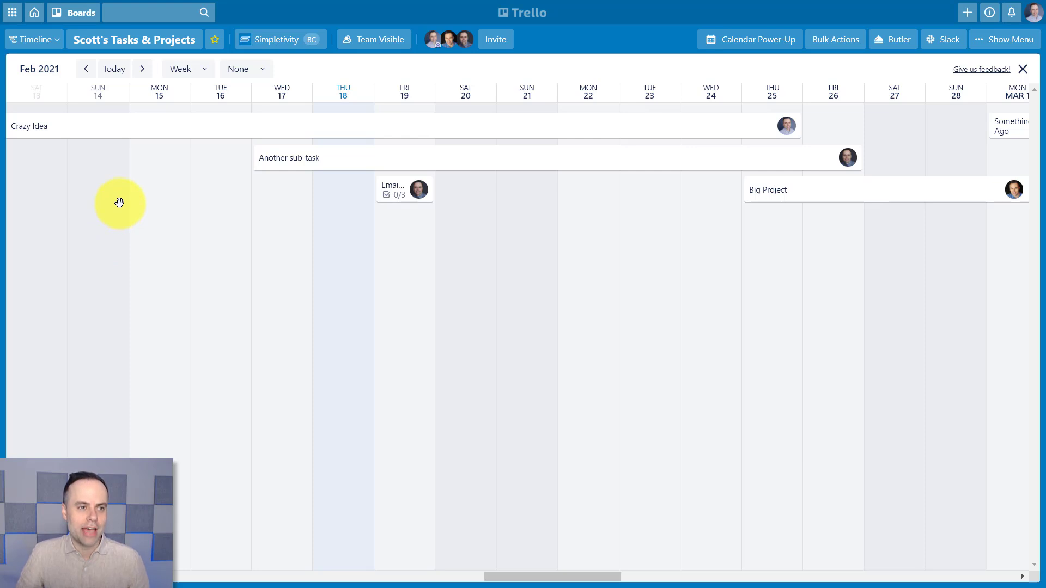
# - Switch to Calendar view and try the Calendar Power-Up's month calendar
pyautogui.click(39, 39)
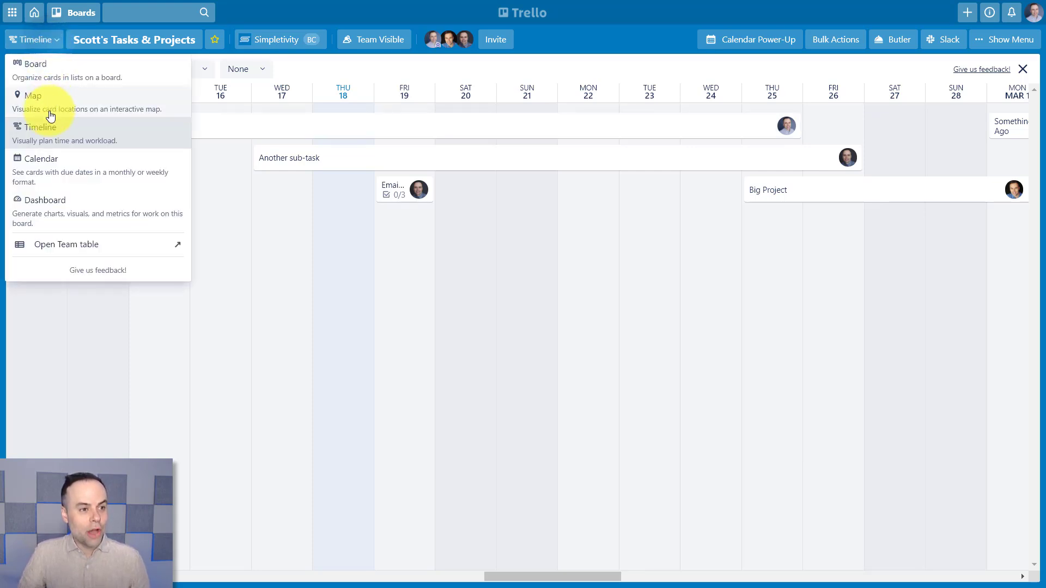
pyautogui.click(39, 163)
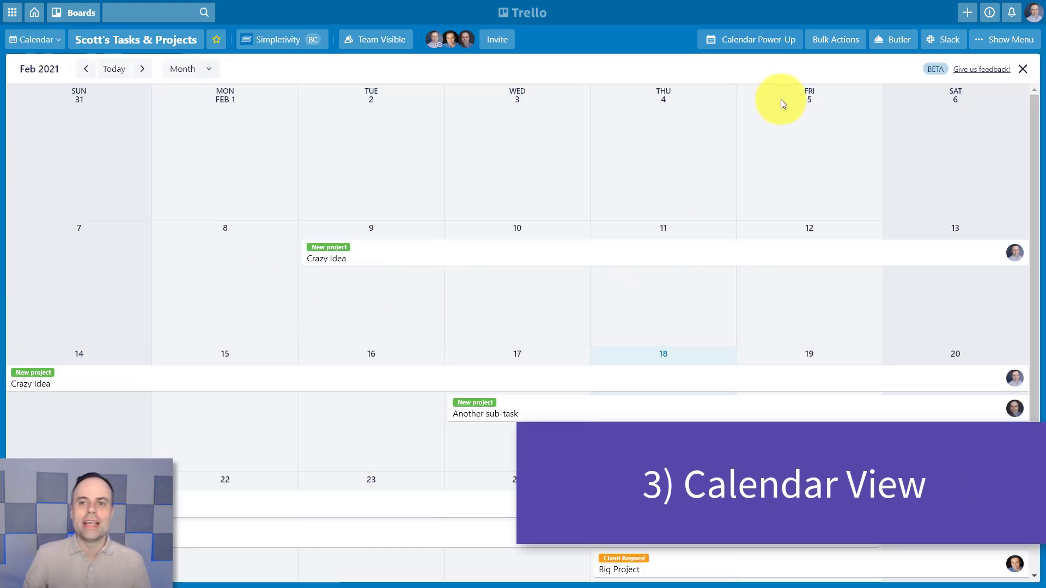
pyautogui.scroll(-1, 665, 206)
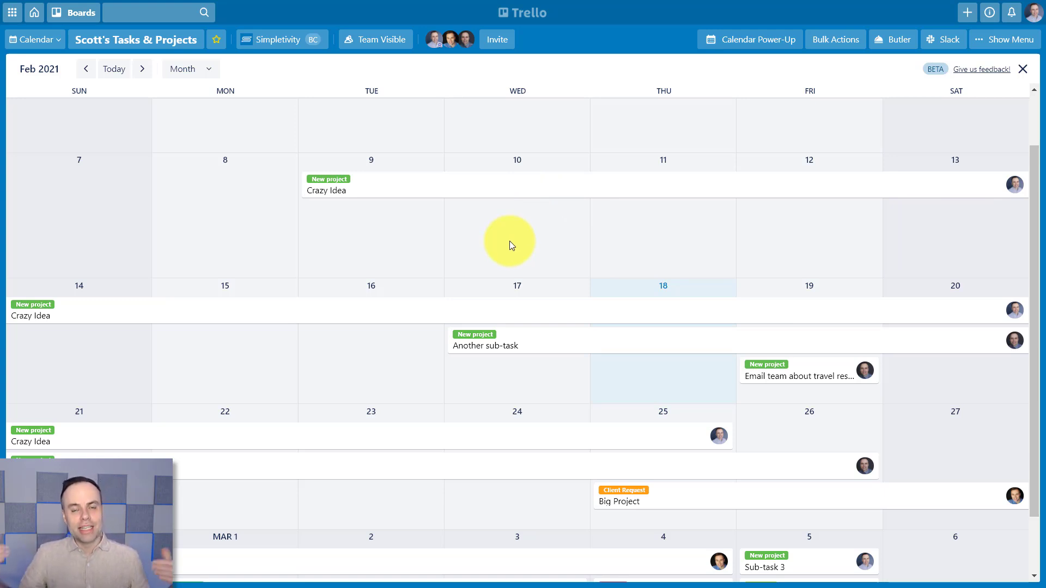
pyautogui.click(738, 41)
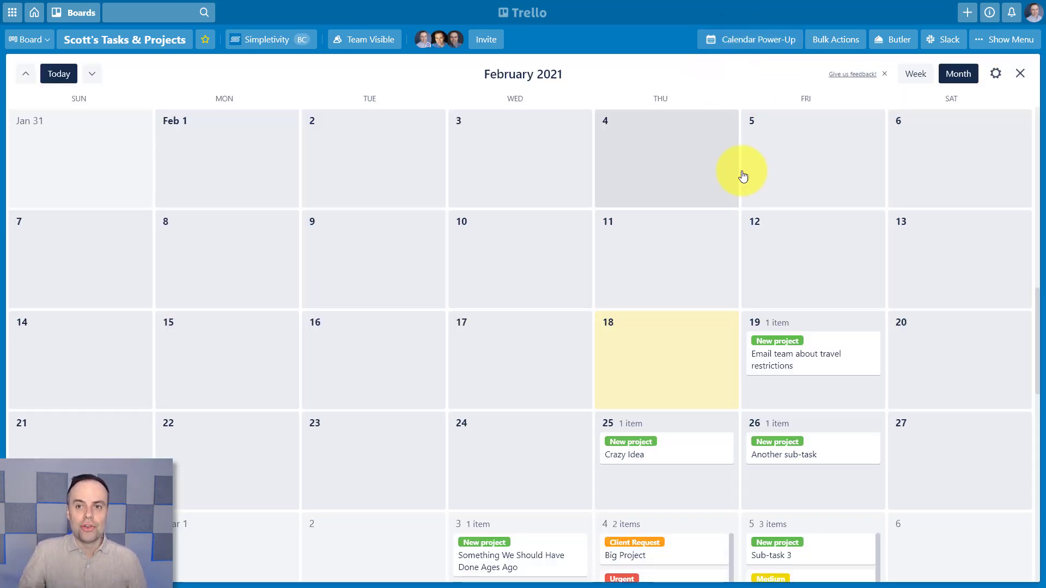
pyautogui.scroll(-2, 870, 278)
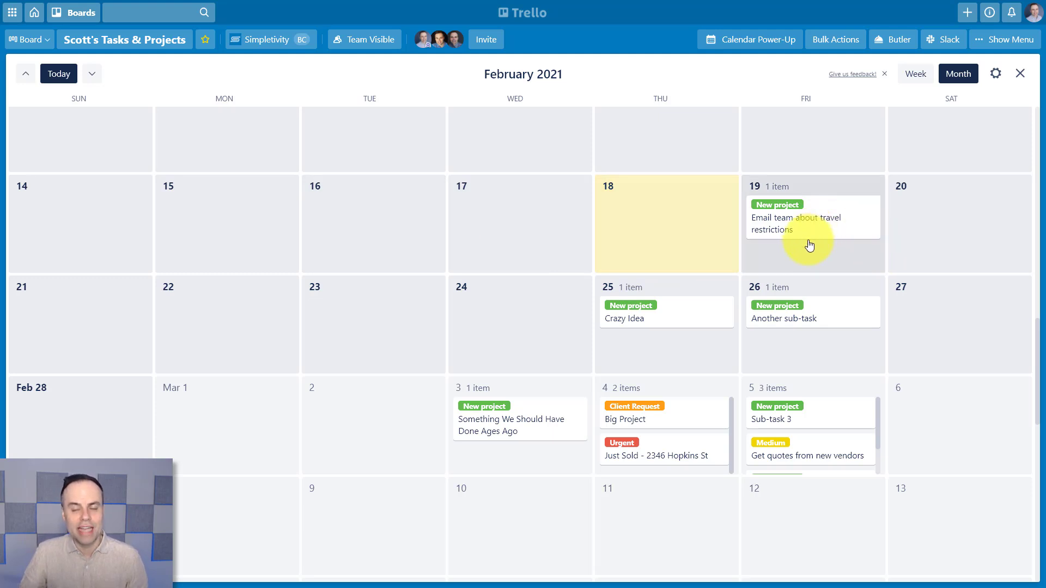
pyautogui.click(29, 39)
# - In the built-in calendar, drag Another sub-task to start on Mon Feb 8
pyautogui.click(52, 159)
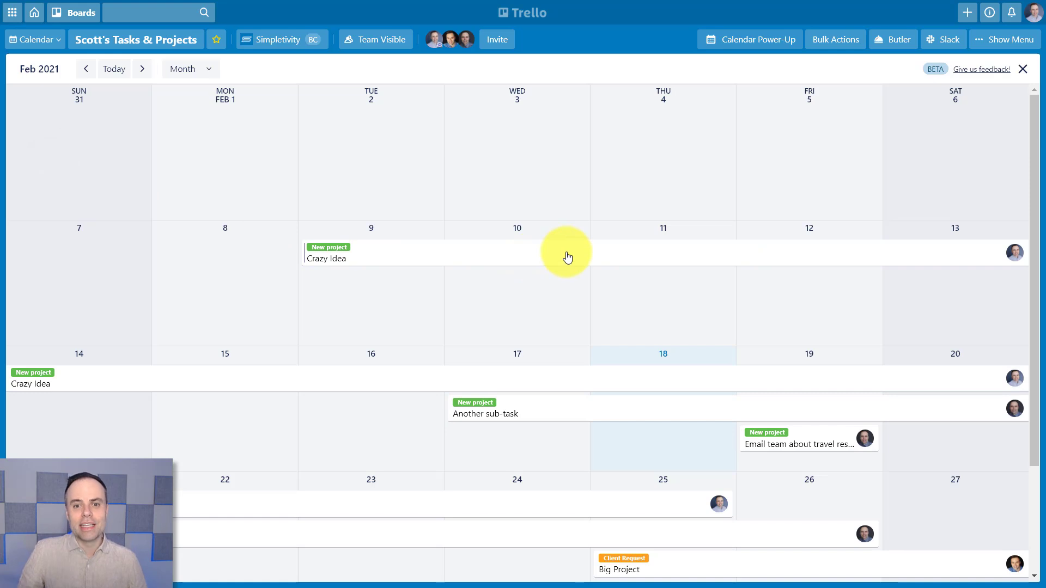
pyautogui.scroll(-3, 563, 250)
pyautogui.scroll(3, 511, 248)
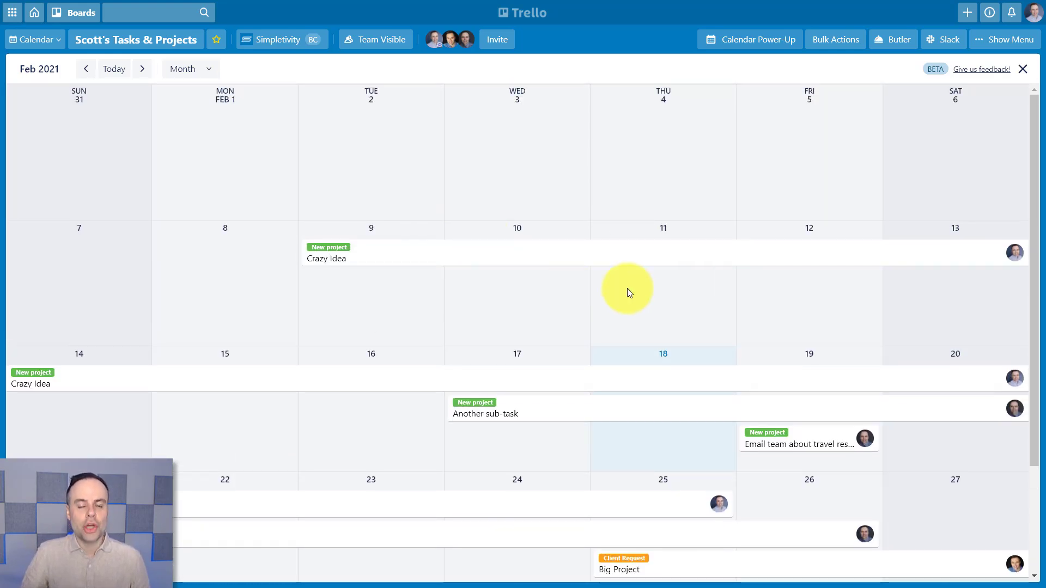
pyautogui.scroll(-1, 555, 282)
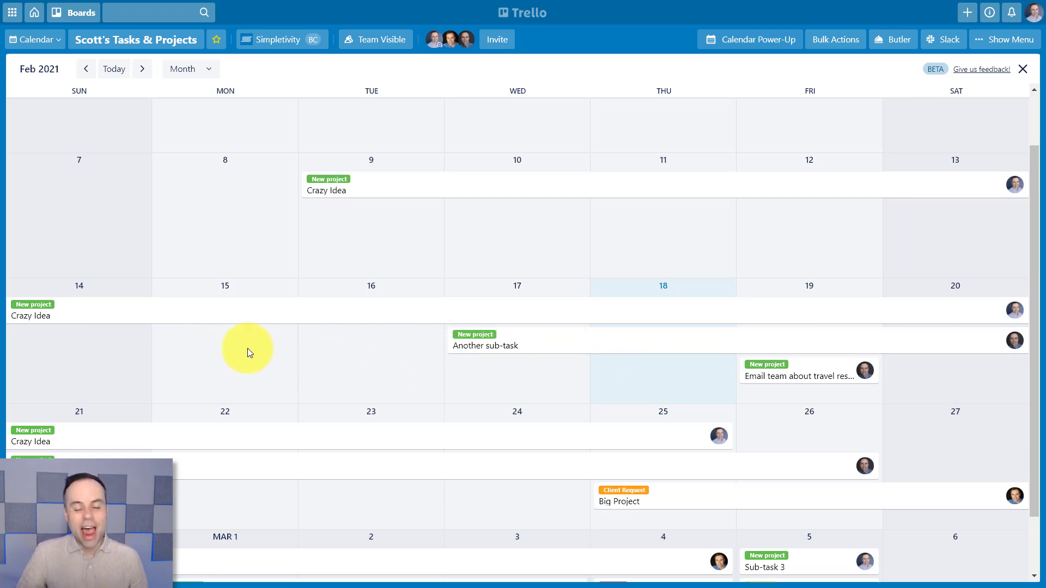
pyautogui.moveTo(647, 344); pyautogui.dragTo(366, 346)
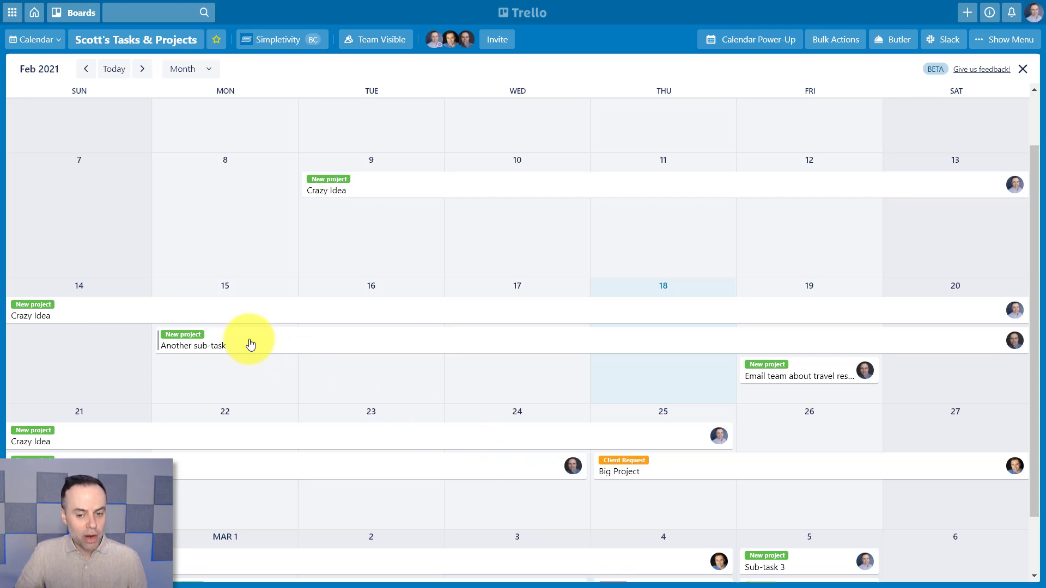
pyautogui.moveTo(250, 343); pyautogui.dragTo(257, 239)
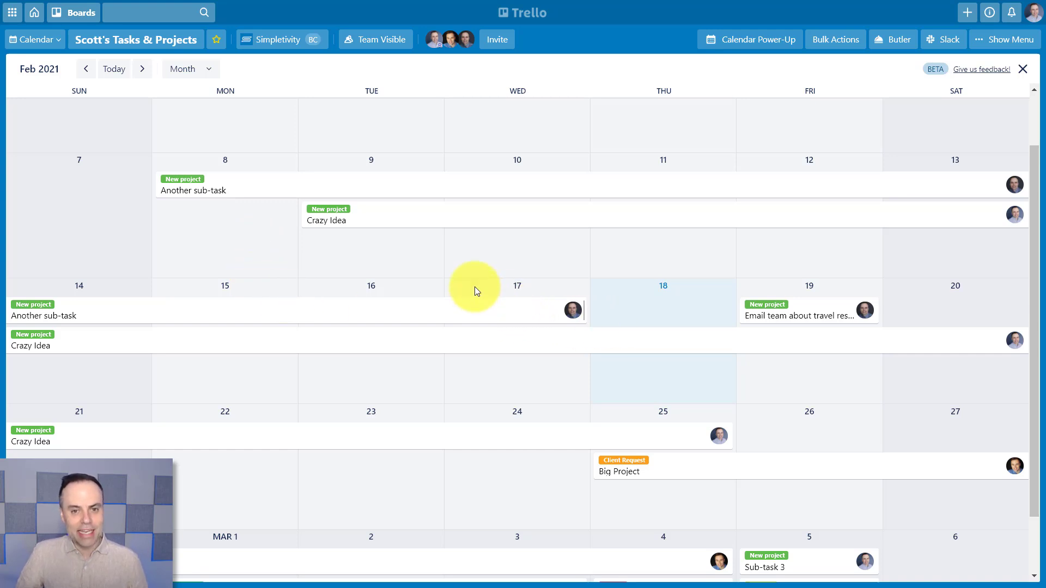
pyautogui.moveTo(578, 310)
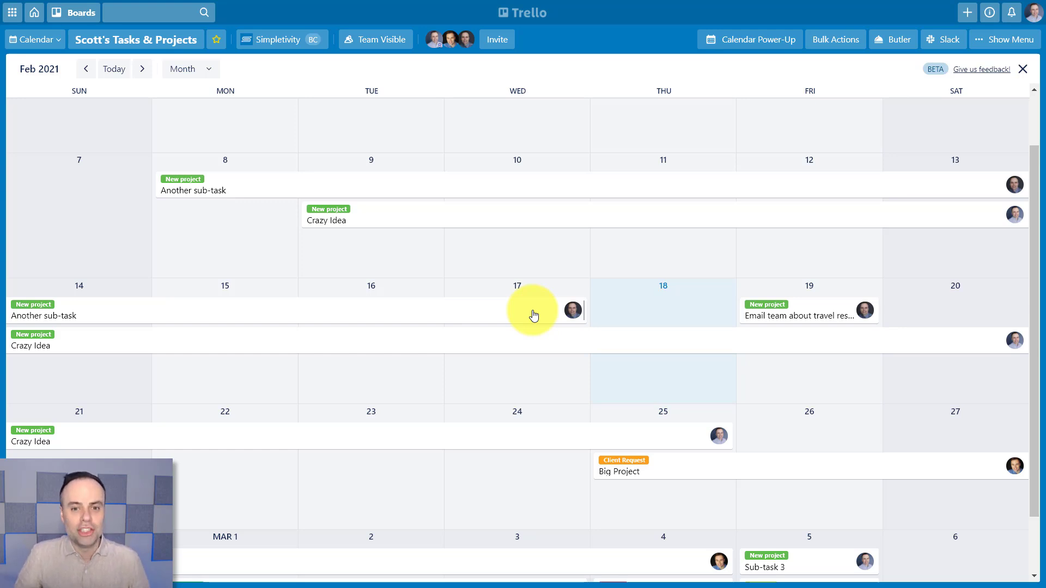
# - Open and close the Email team about travel restrictions card, then scroll the February calendar
pyautogui.click(809, 315)
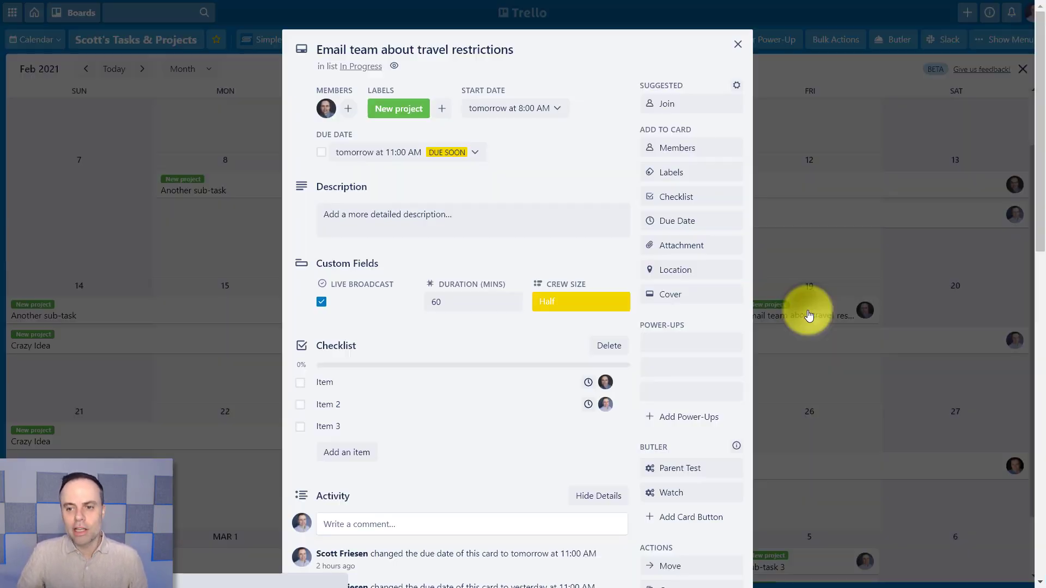
pyautogui.click(737, 44)
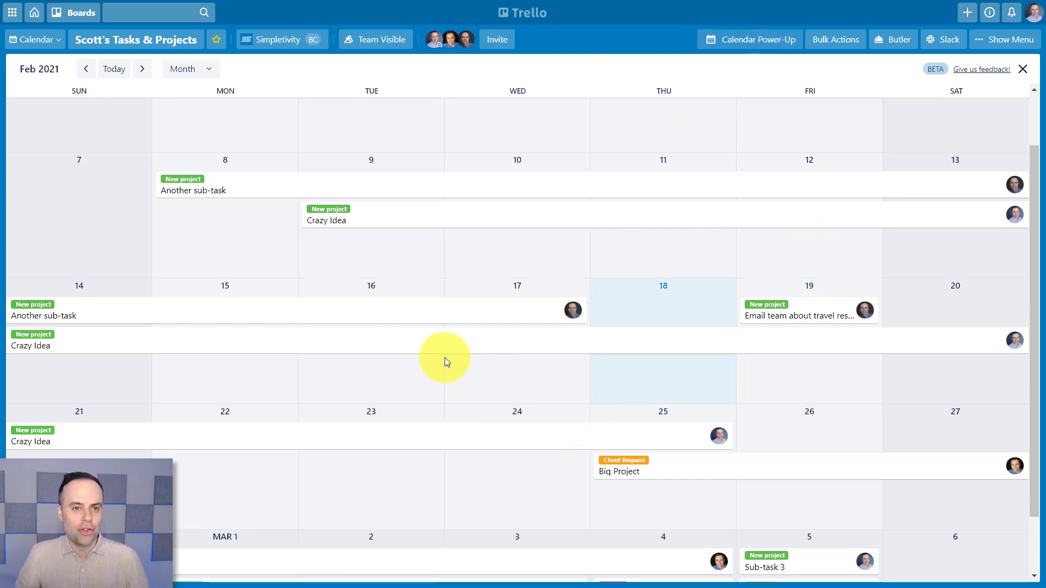
pyautogui.scroll(-2, 445, 361)
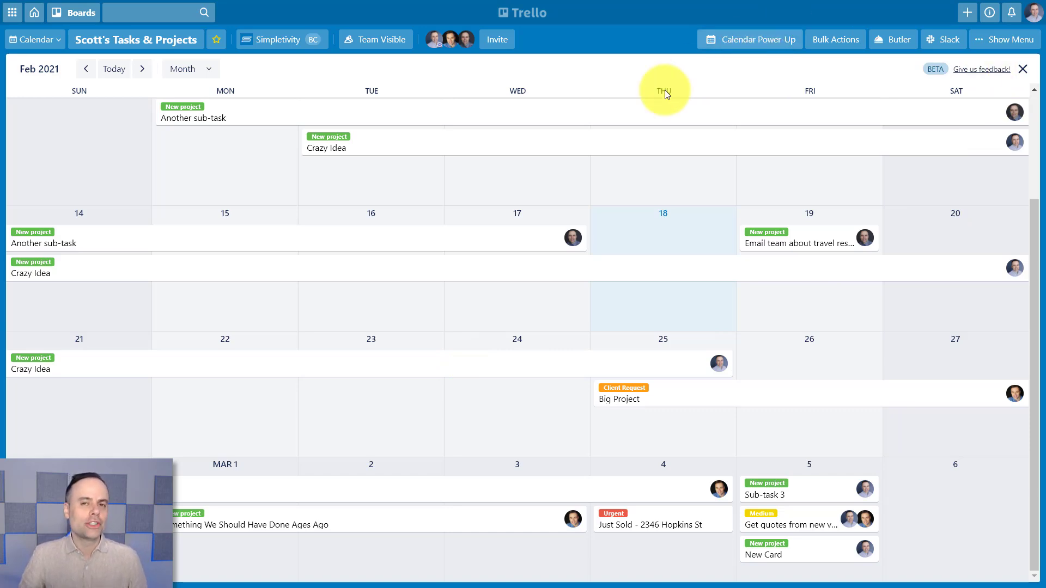
pyautogui.scroll(2, 416, 338)
pyautogui.scroll(-2, 416, 338)
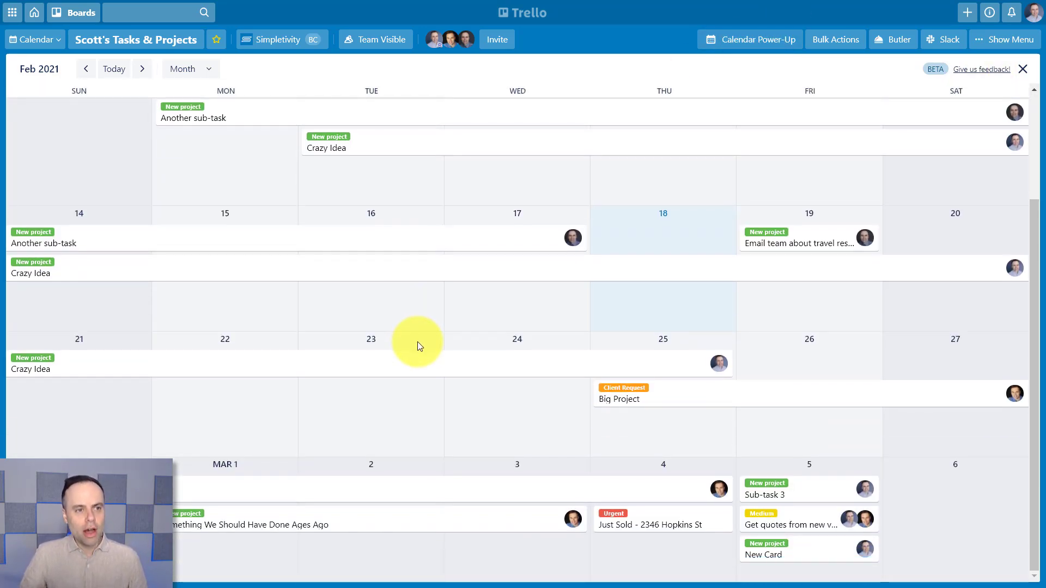
pyautogui.scroll(2, 417, 343)
pyautogui.scroll(-2, 418, 344)
pyautogui.scroll(2, 420, 346)
pyautogui.scroll(-2, 415, 339)
pyautogui.scroll(2, 464, 276)
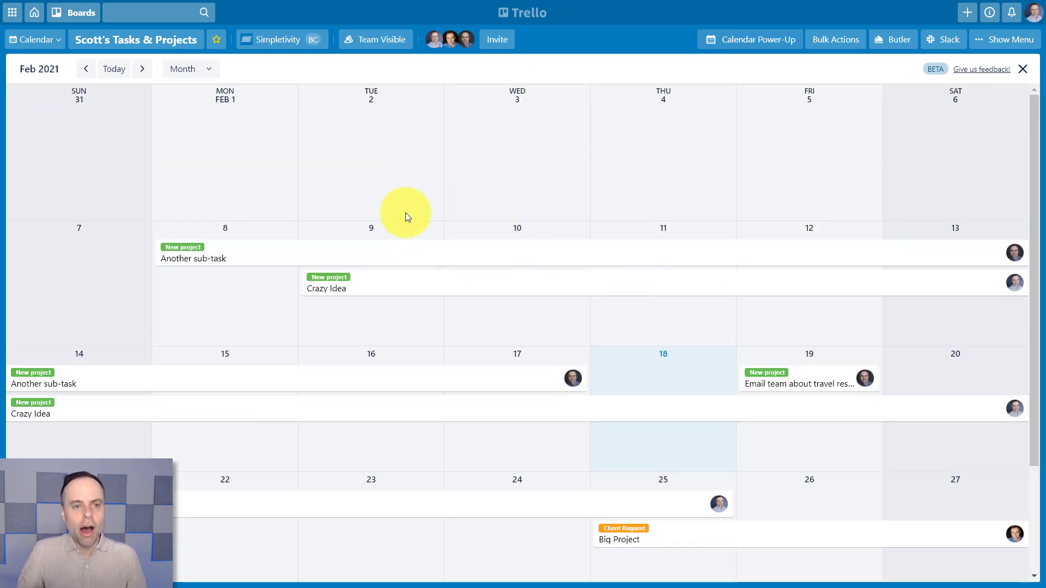
pyautogui.scroll(-2, 510, 165)
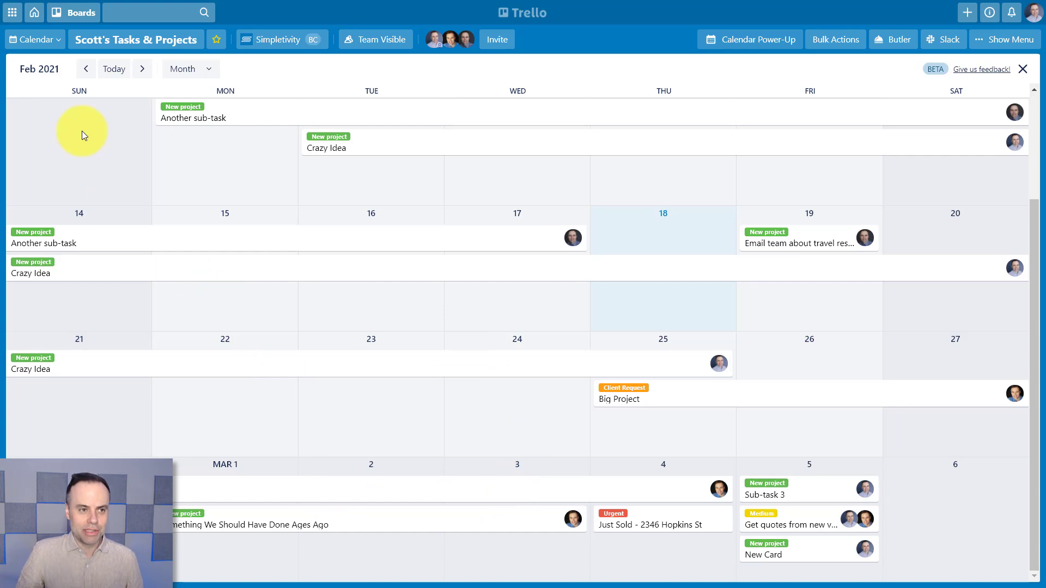
# - Browse to March 2021 and back to February, then bring up the board views list
pyautogui.click(143, 70)
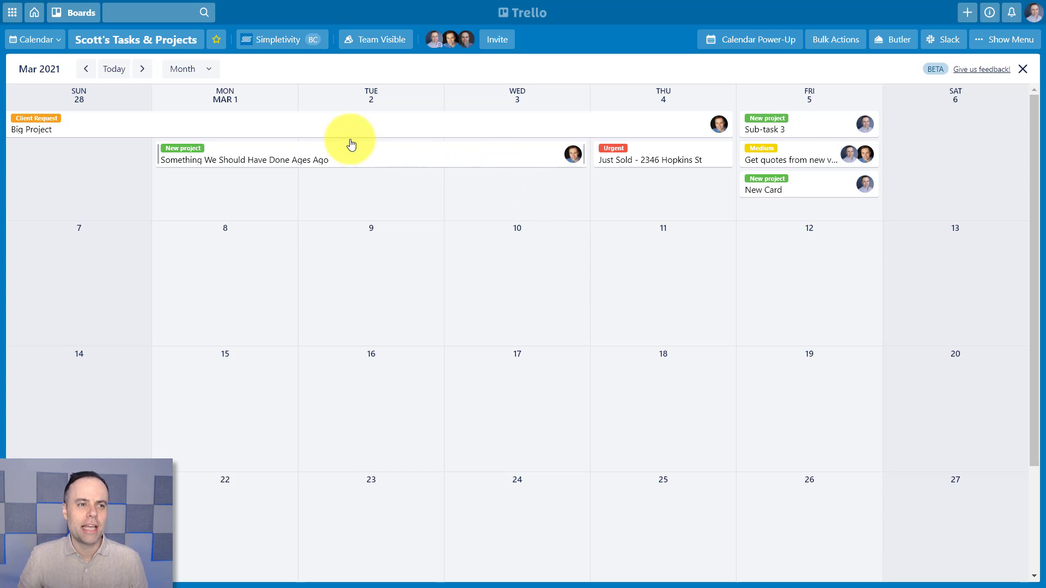
pyautogui.click(86, 68)
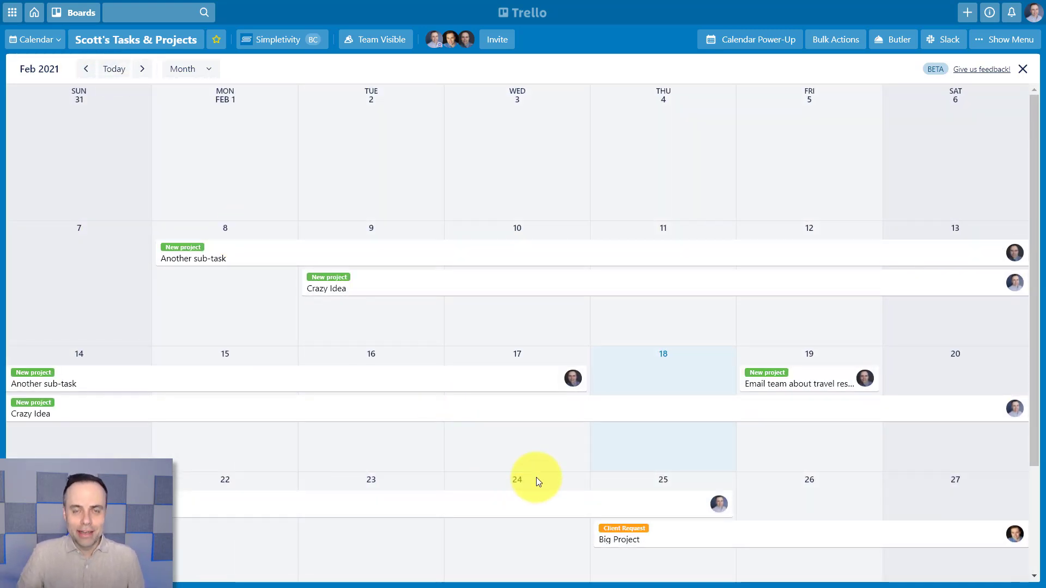
pyautogui.click(54, 40)
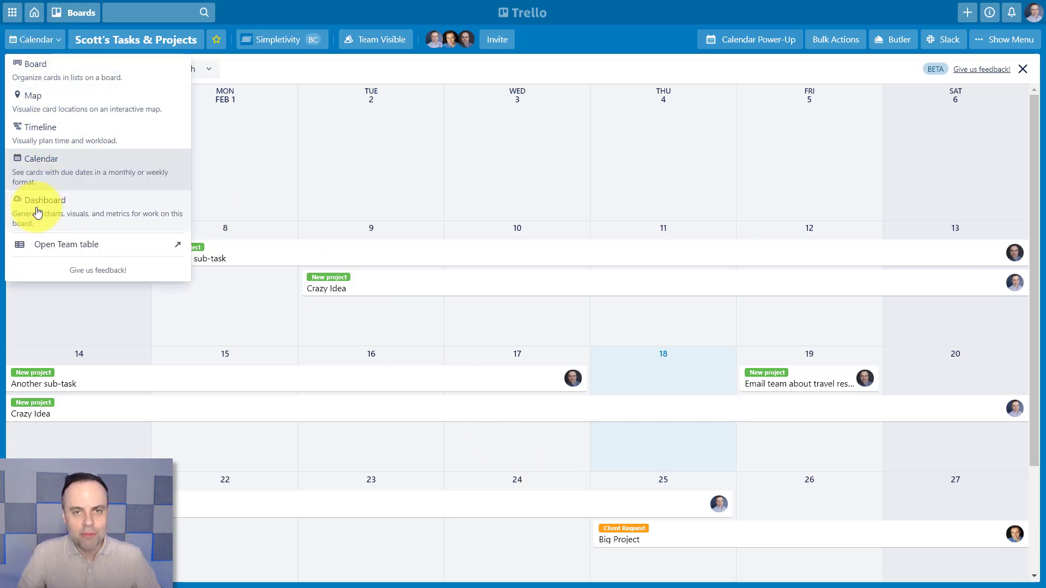
# - Switch to Dashboard view and scroll down to the Cards per member and Cards per label charts
pyautogui.click(37, 212)
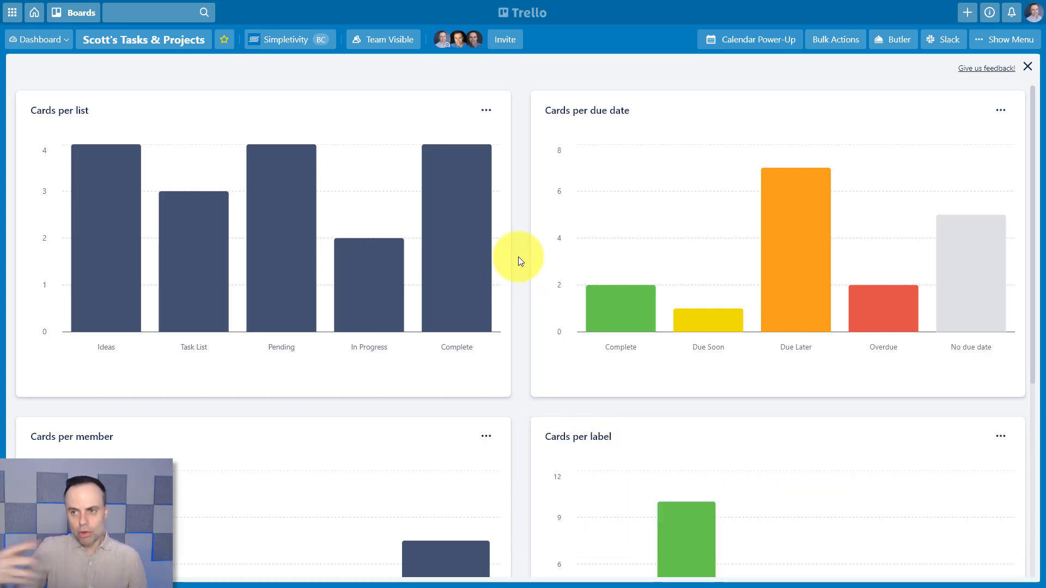
pyautogui.scroll(-5, 518, 257)
pyautogui.scroll(5, 518, 256)
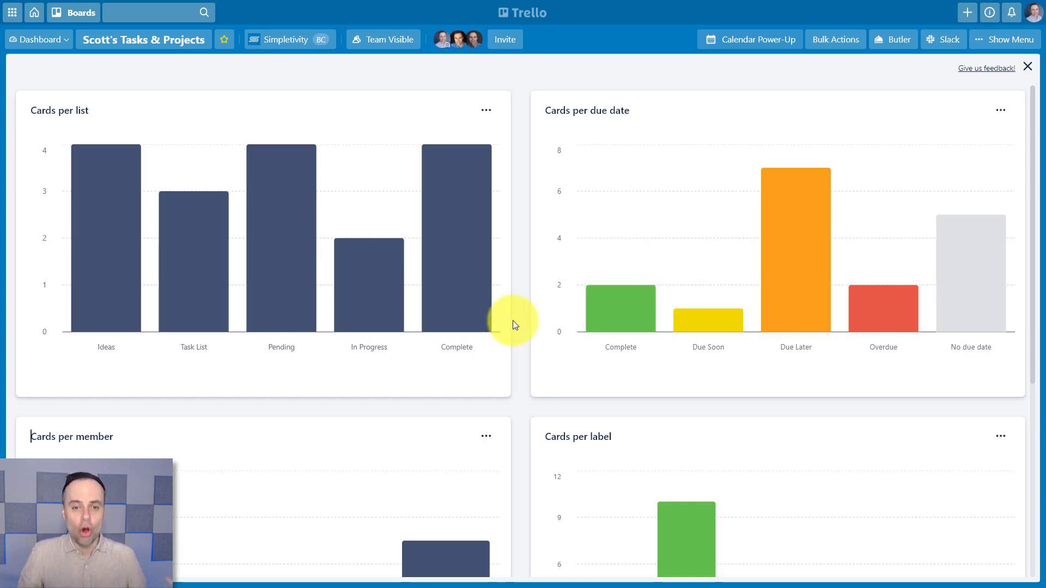
pyautogui.scroll(-1, 517, 320)
pyautogui.scroll(-5, 520, 320)
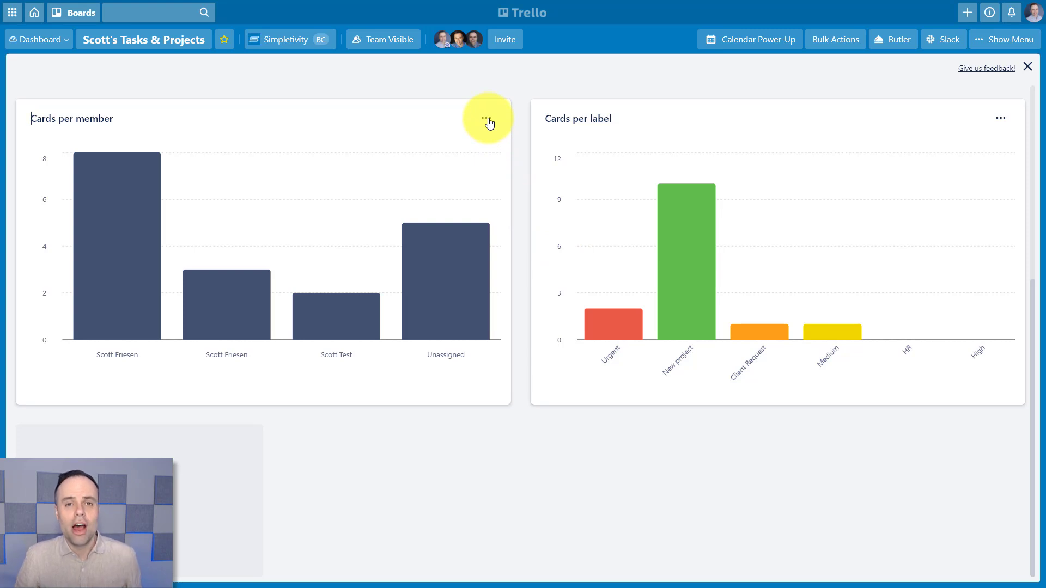
# - Change the Cards per member tile's chart type to Pie chart, keeping the Cards per member data
pyautogui.click(486, 120)
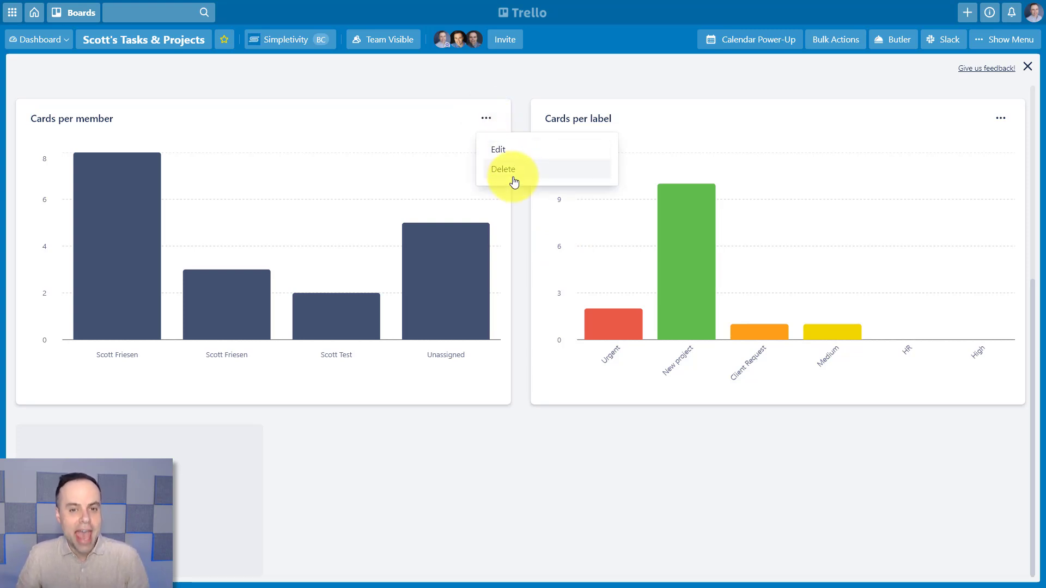
pyautogui.click(526, 154)
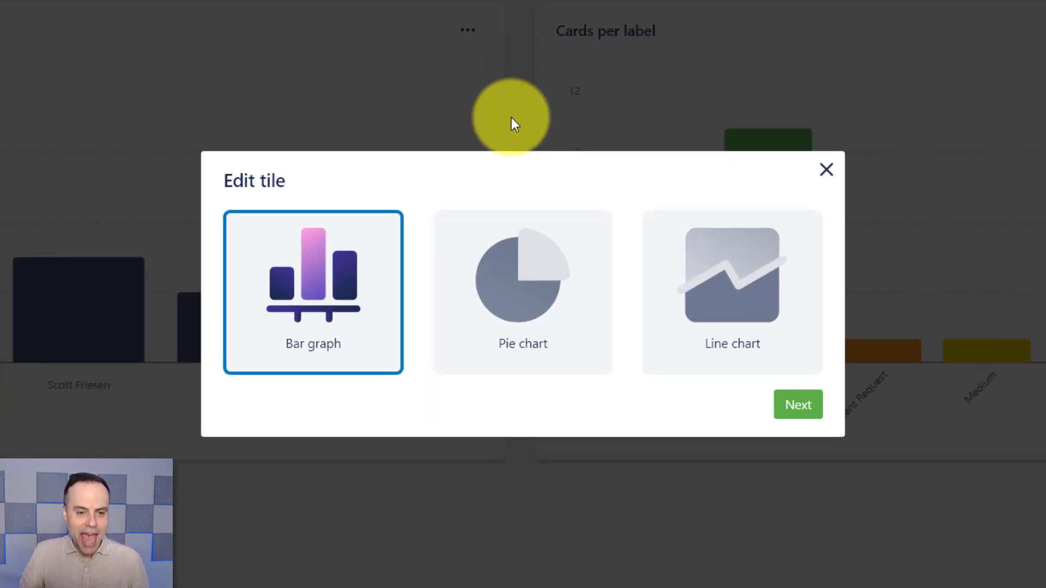
pyautogui.click(531, 305)
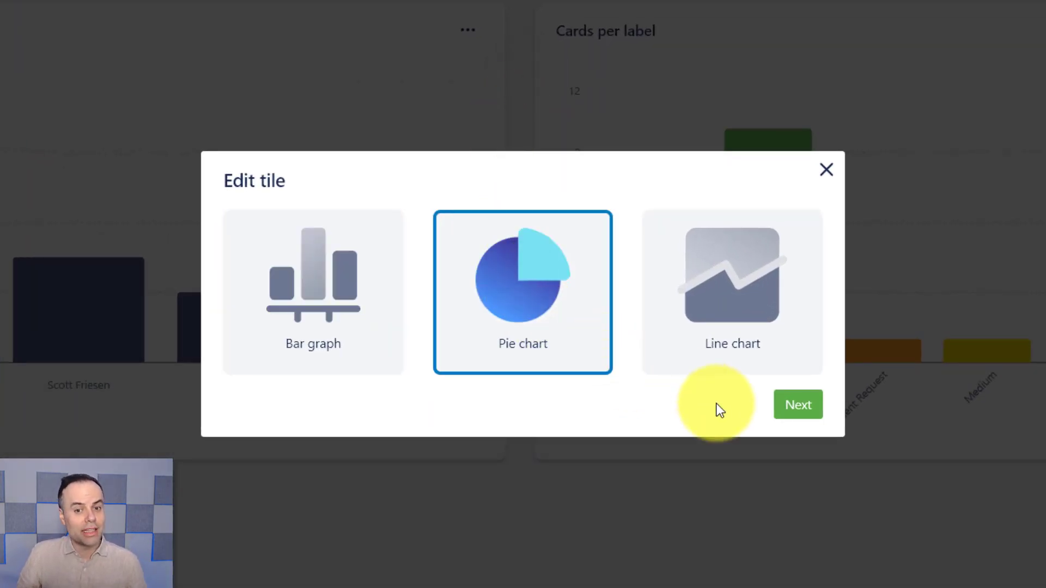
pyautogui.click(798, 407)
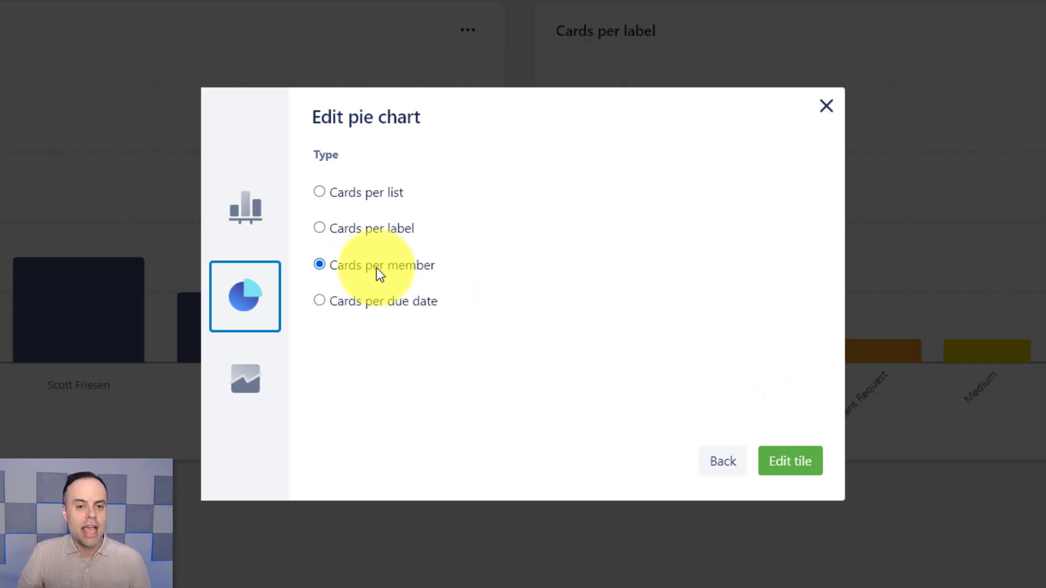
pyautogui.click(789, 467)
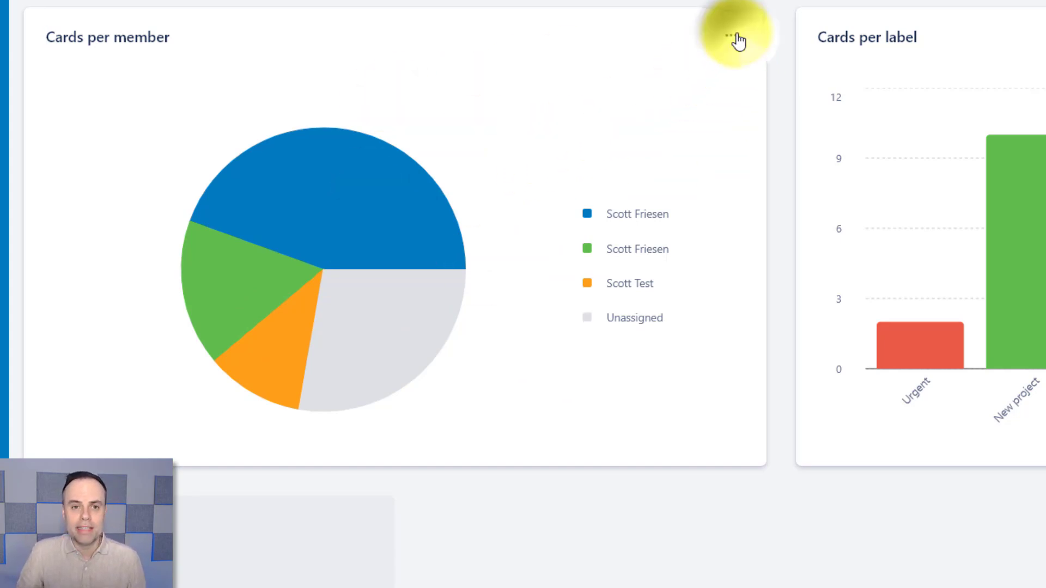
pyautogui.click(732, 37)
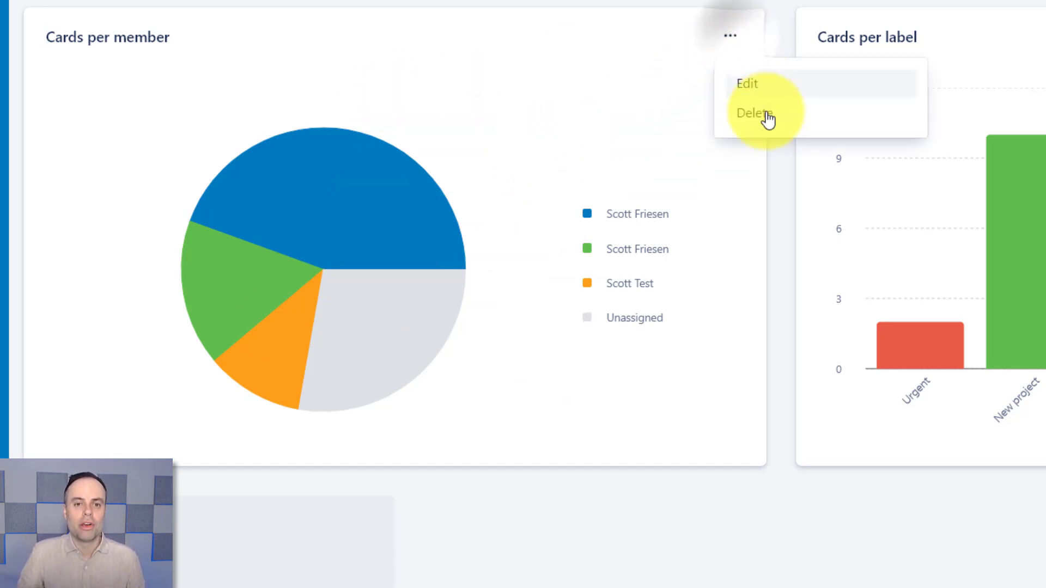
pyautogui.click(724, 547)
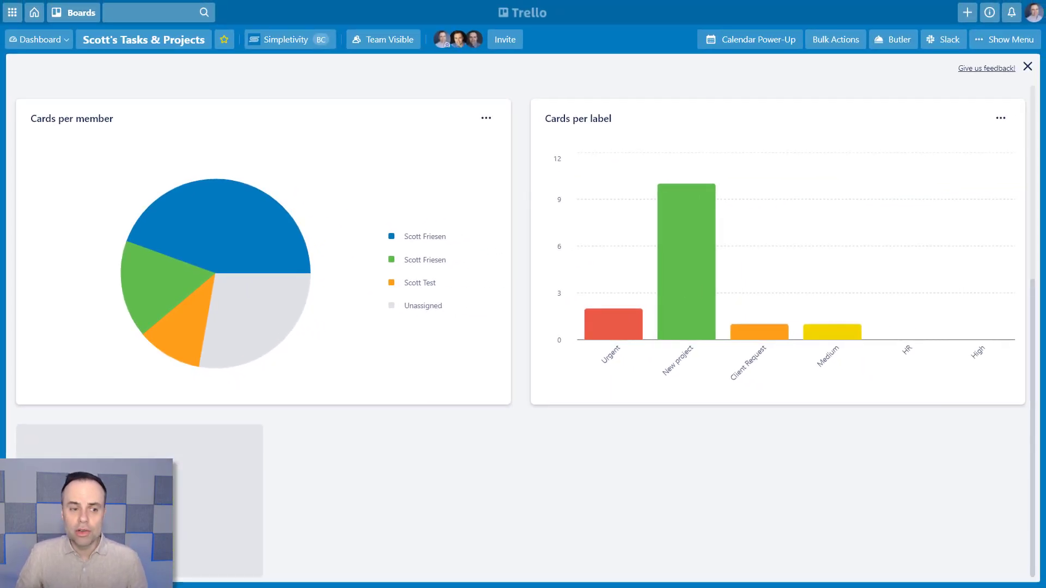
# - Add a Line chart tile tracking Cards per list over the past two weeks
pyautogui.click(238, 473)
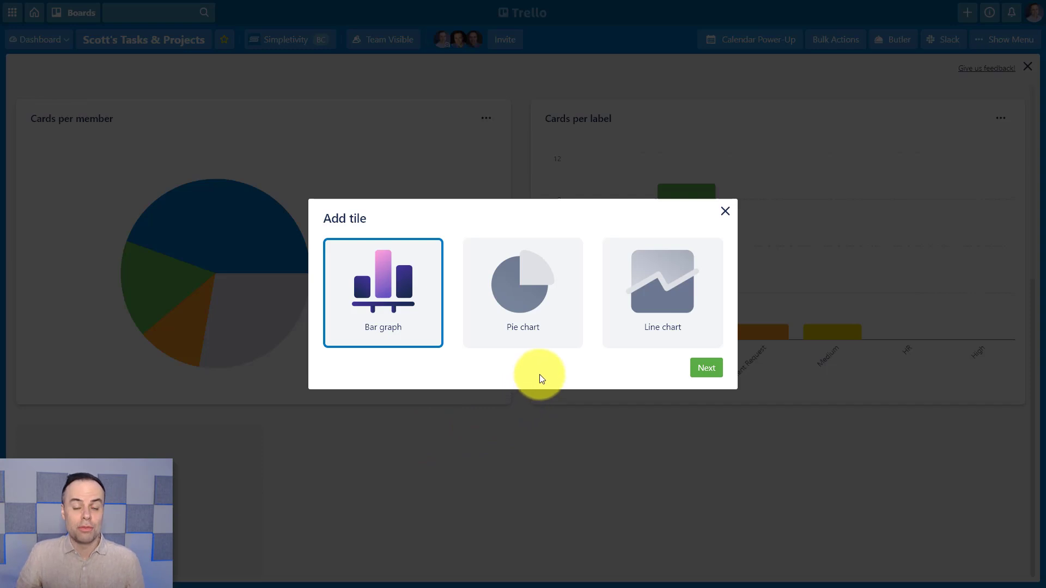
pyautogui.click(662, 286)
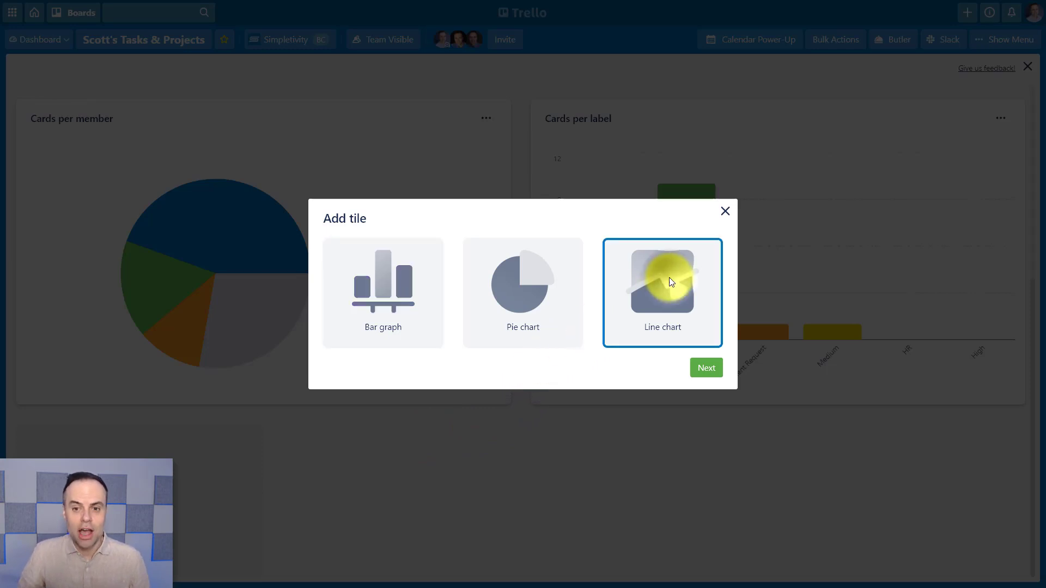
pyautogui.click(708, 371)
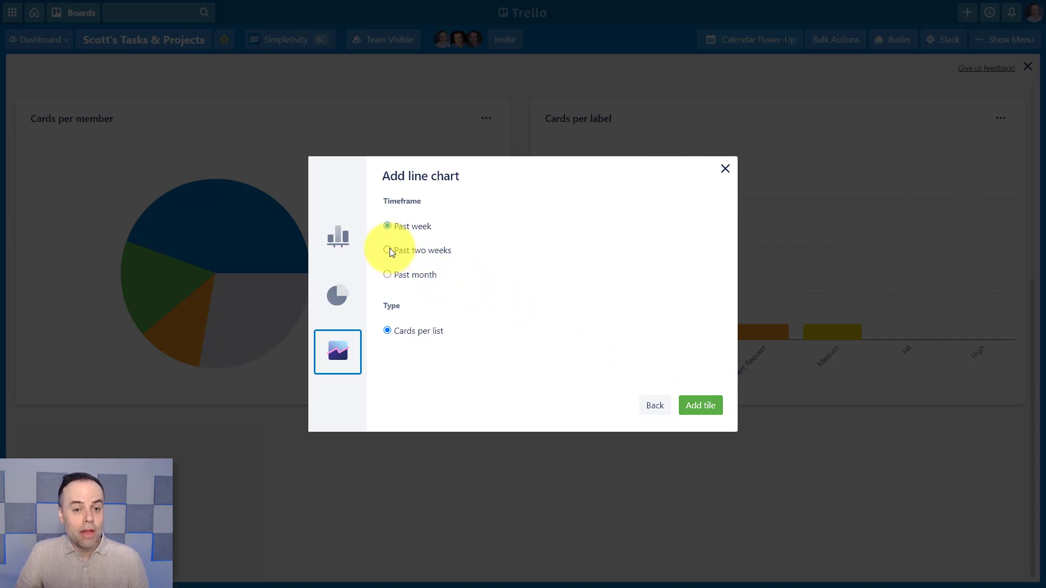
pyautogui.click(701, 405)
# - Review the cards-per-list and due-date charts, then bring up the board views list
pyautogui.scroll(-3, 468, 407)
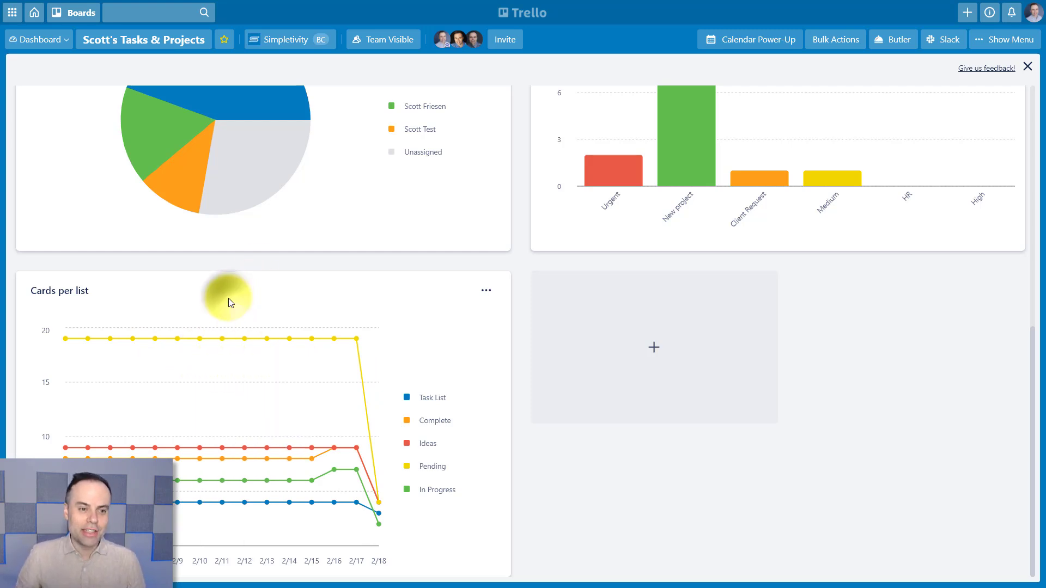
pyautogui.scroll(9, 310, 293)
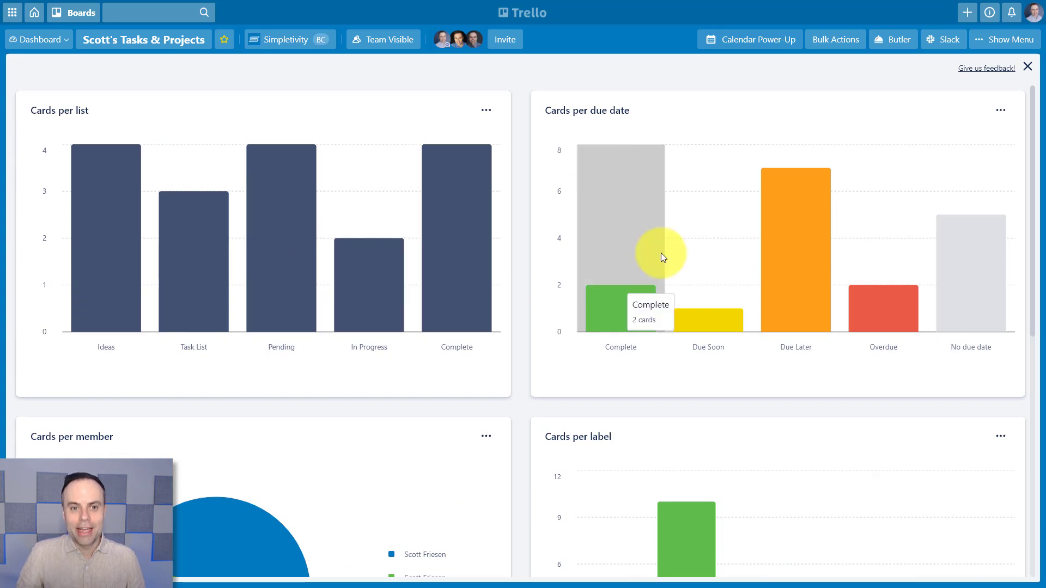
pyautogui.scroll(-1, 579, 205)
pyautogui.scroll(-10, 336, 361)
pyautogui.scroll(10, 224, 385)
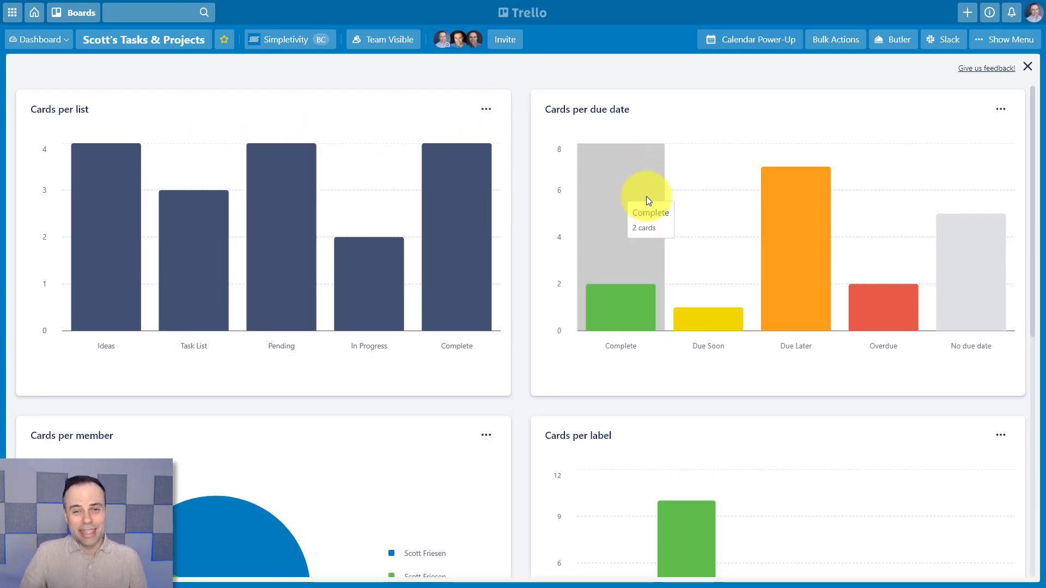
pyautogui.scroll(-6, 645, 199)
pyautogui.scroll(6, 465, 333)
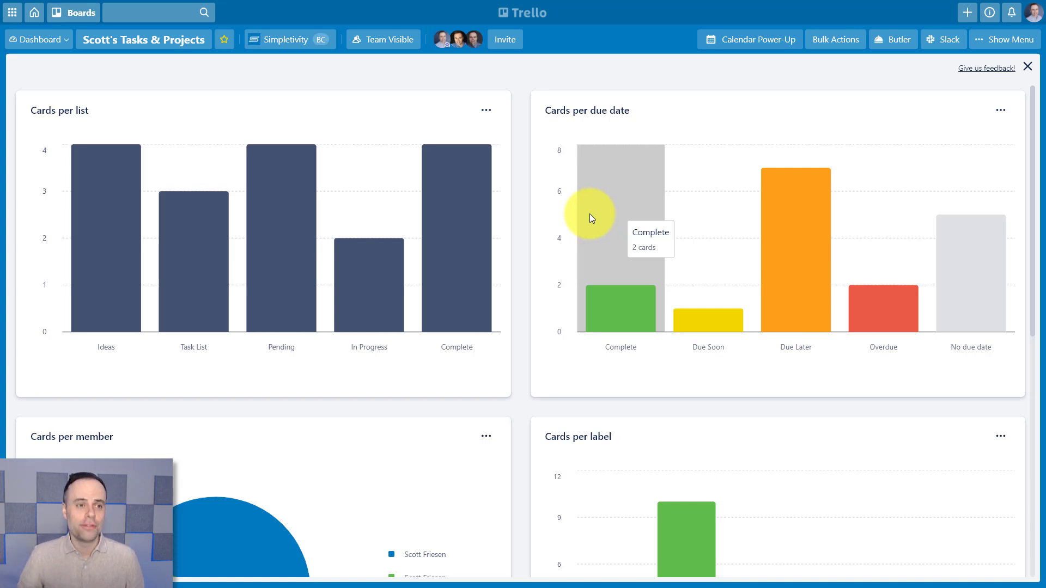
pyautogui.scroll(-3, 534, 271)
pyautogui.scroll(3, 532, 281)
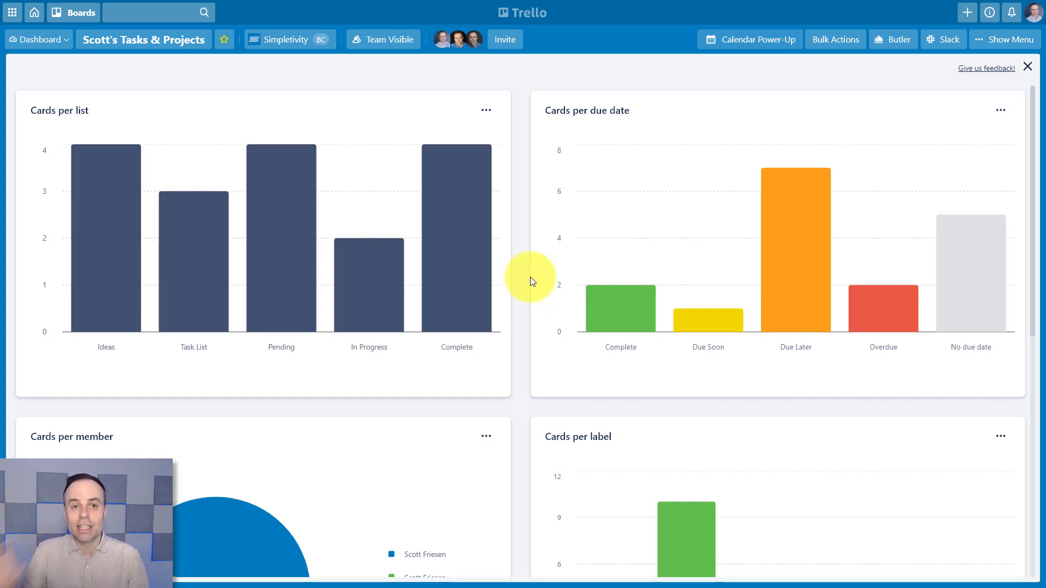
pyautogui.click(55, 44)
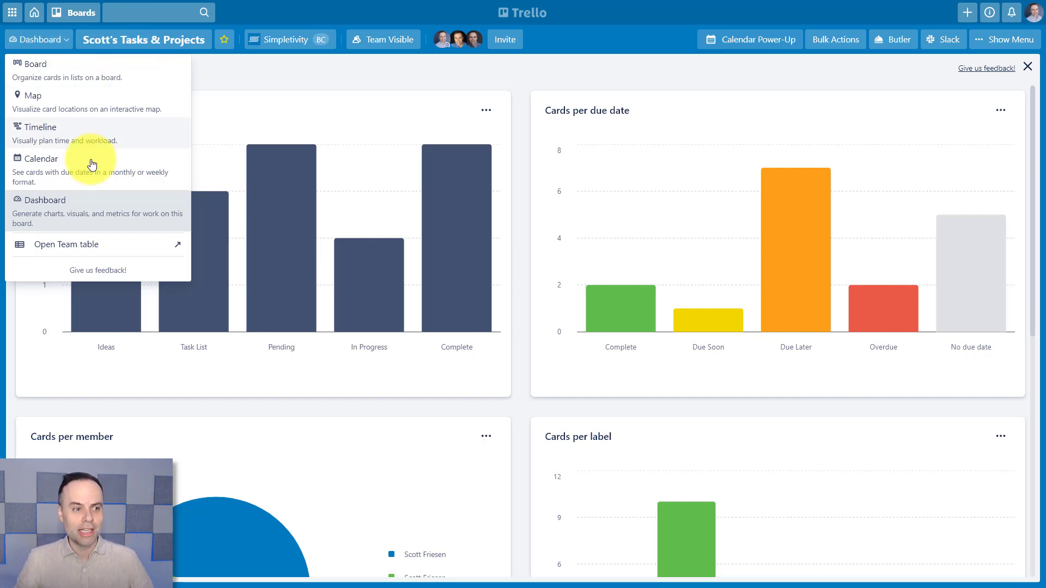
# - Switch to the Team table of Scott's Tasks & Projects and scroll through its cards
pyautogui.click(68, 244)
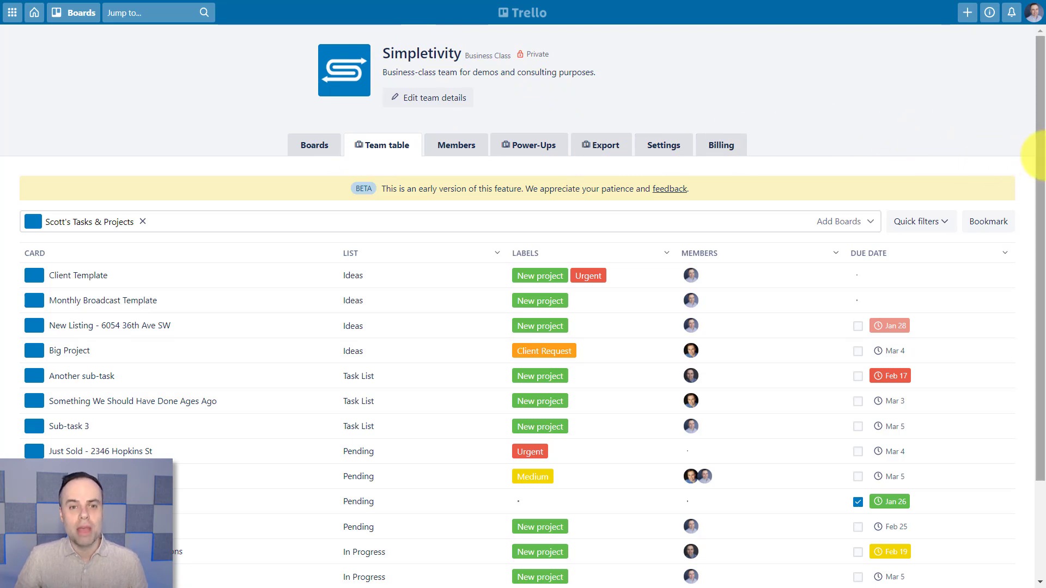
pyautogui.moveTo(1043, 155); pyautogui.dragTo(1029, 268)
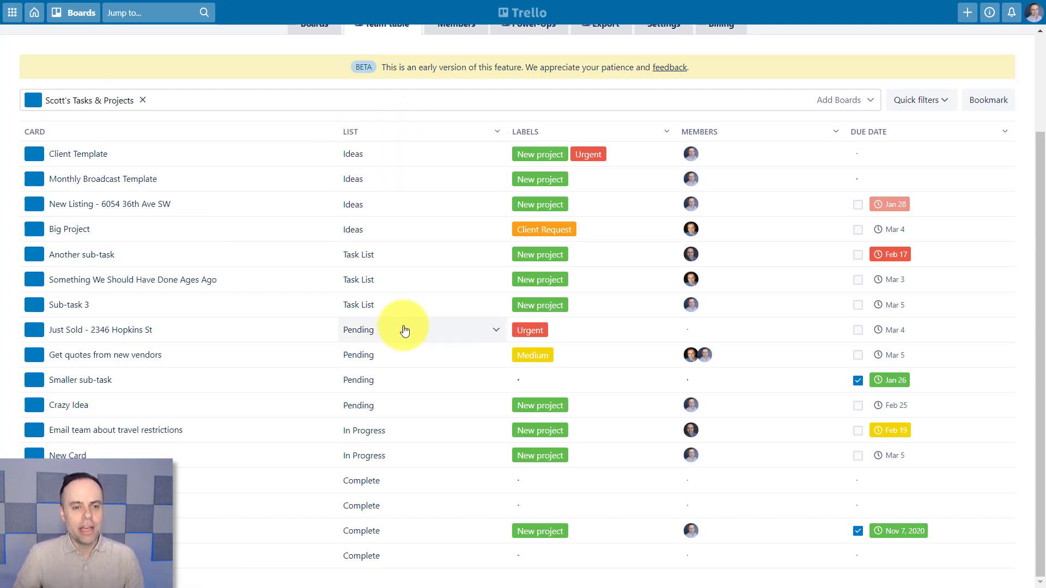
# - Move Another sub-task to the Ideas list and label Monthly Broadcast Template Urgent
pyautogui.click(408, 256)
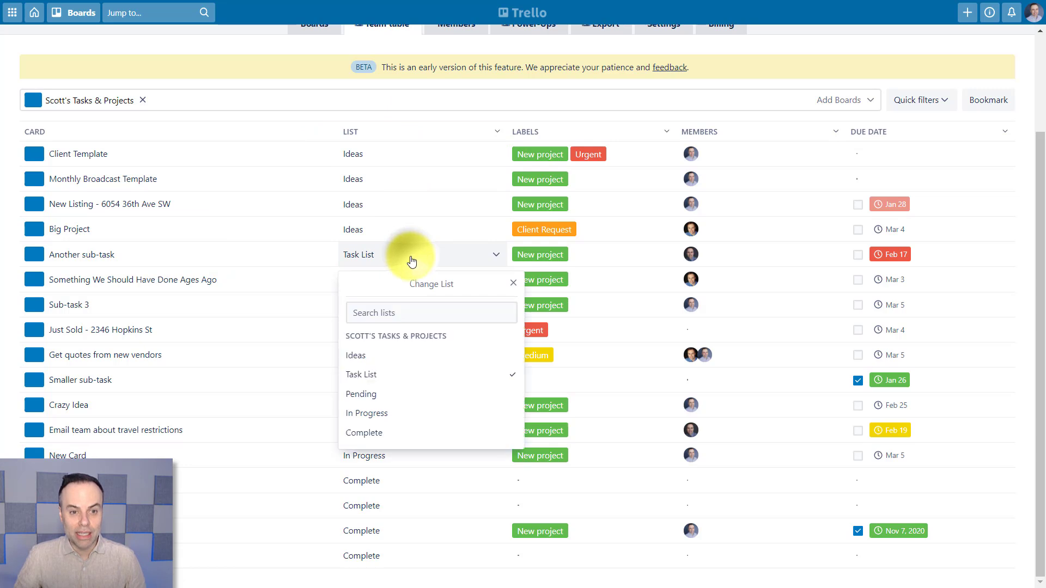
pyautogui.click(392, 355)
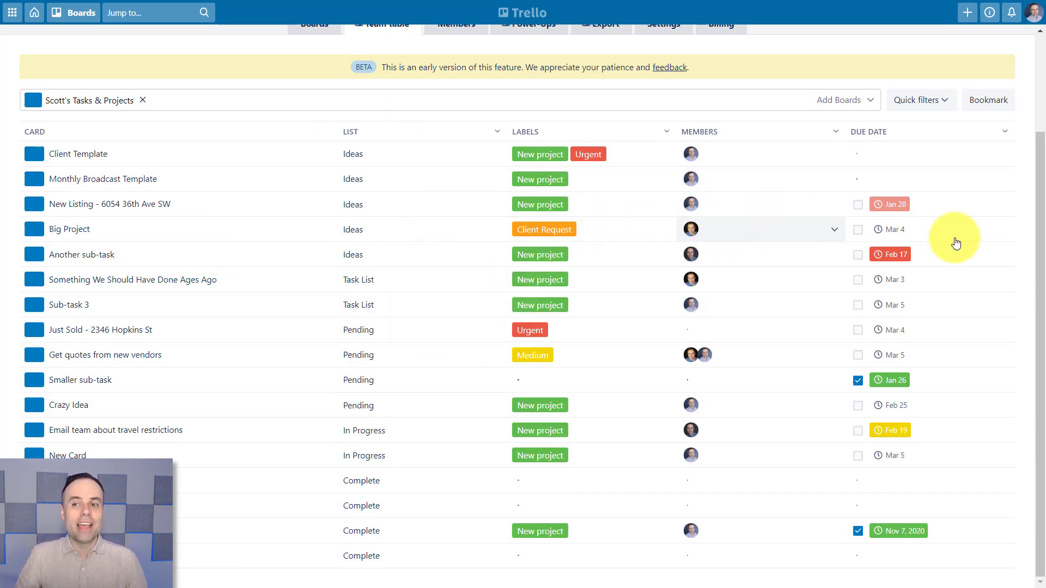
pyautogui.click(601, 181)
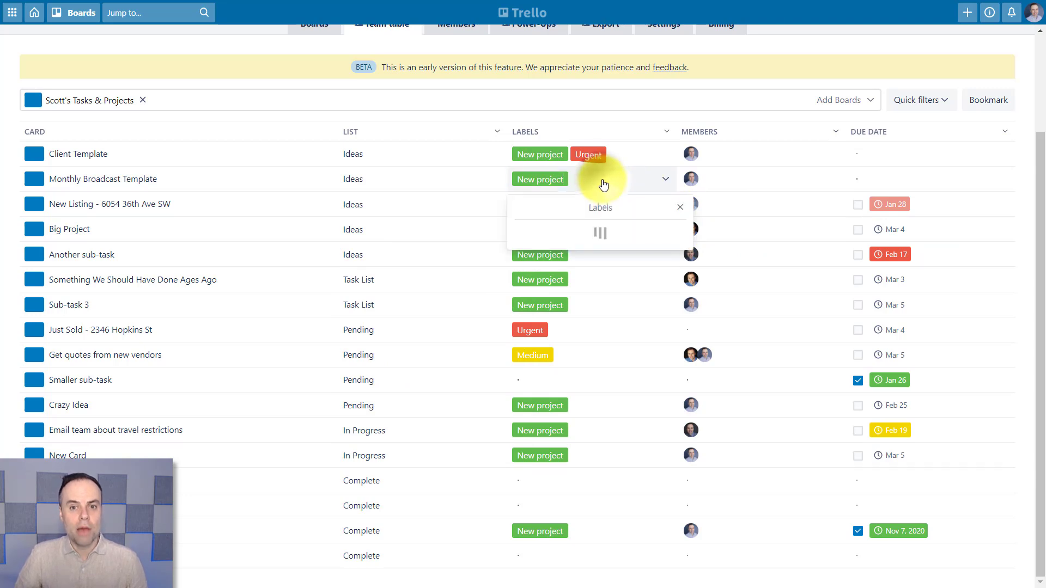
pyautogui.click(577, 350)
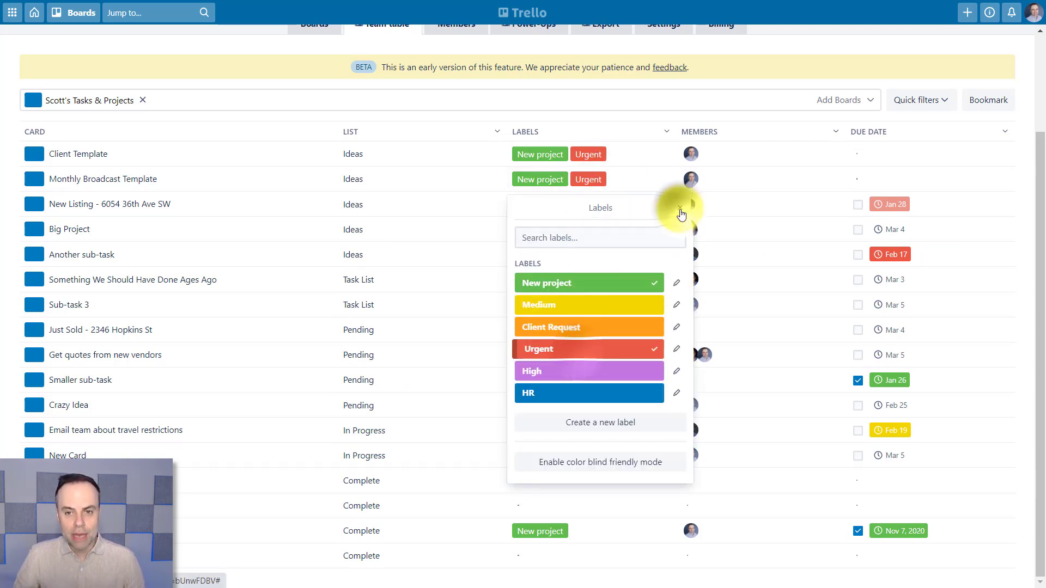
pyautogui.click(680, 208)
pyautogui.click(746, 206)
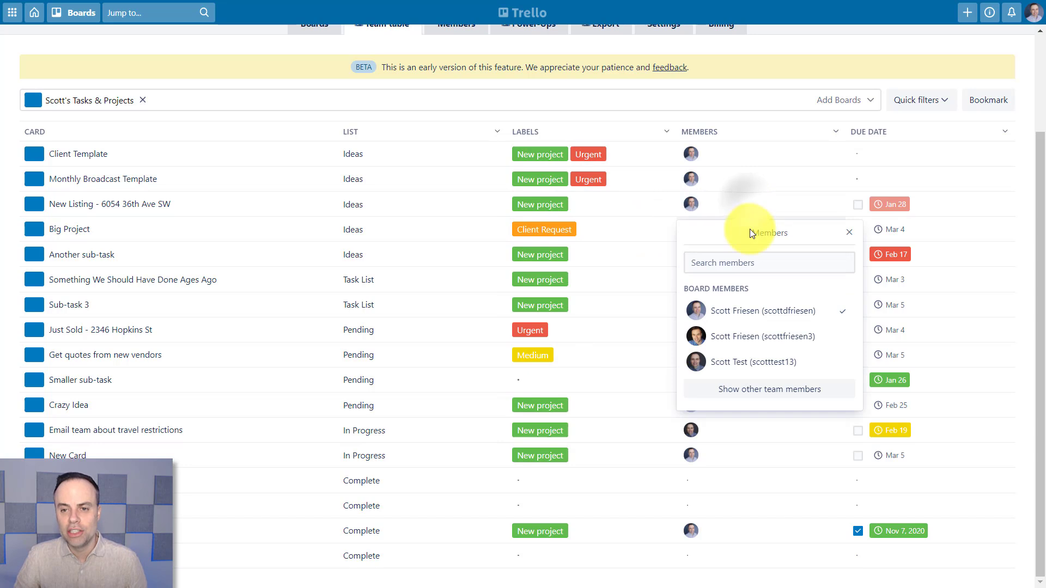
pyautogui.click(745, 334)
pyautogui.click(849, 232)
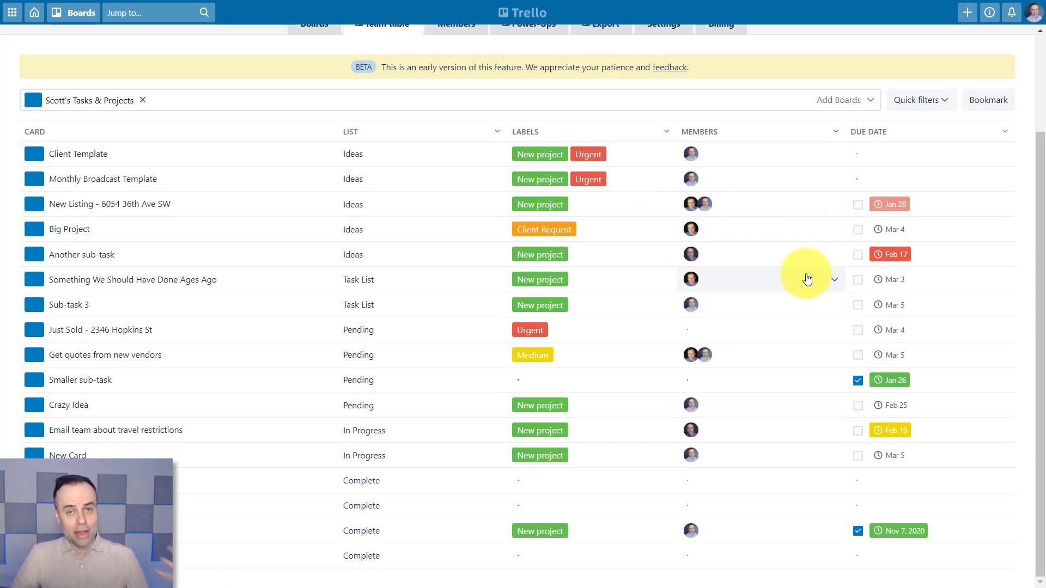
pyautogui.click(857, 230)
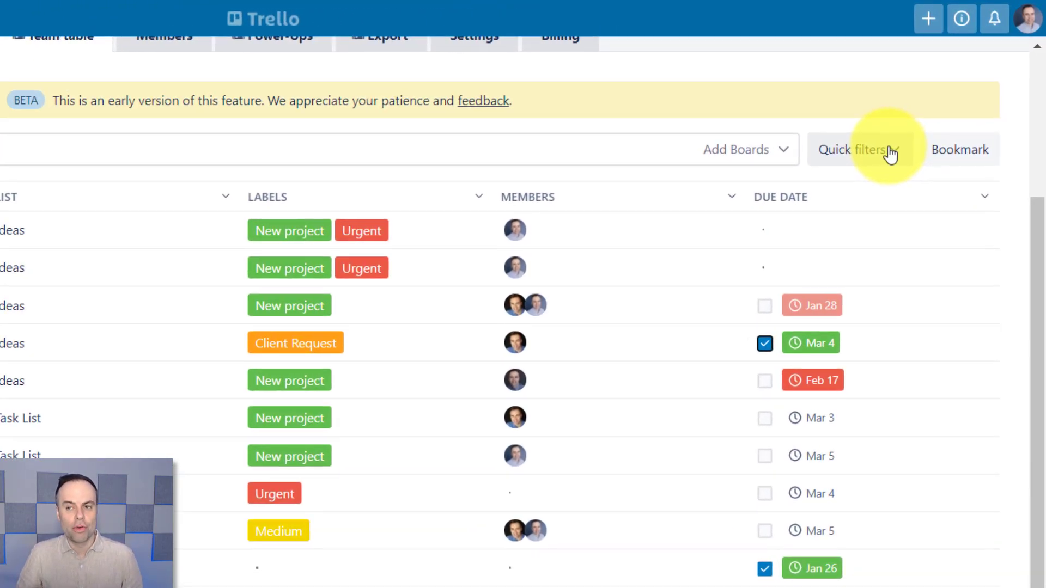
pyautogui.click(890, 154)
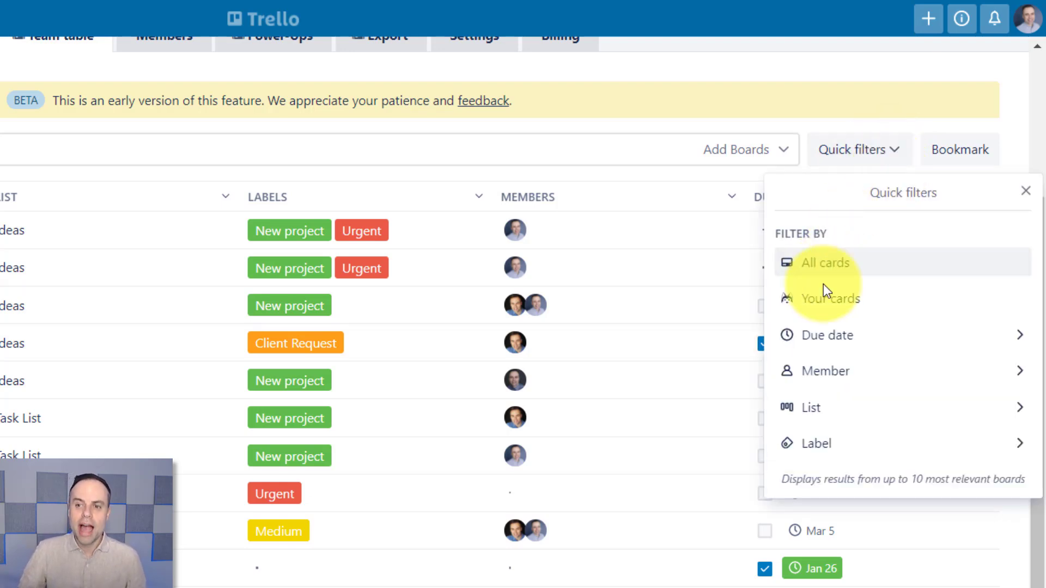
pyautogui.click(831, 298)
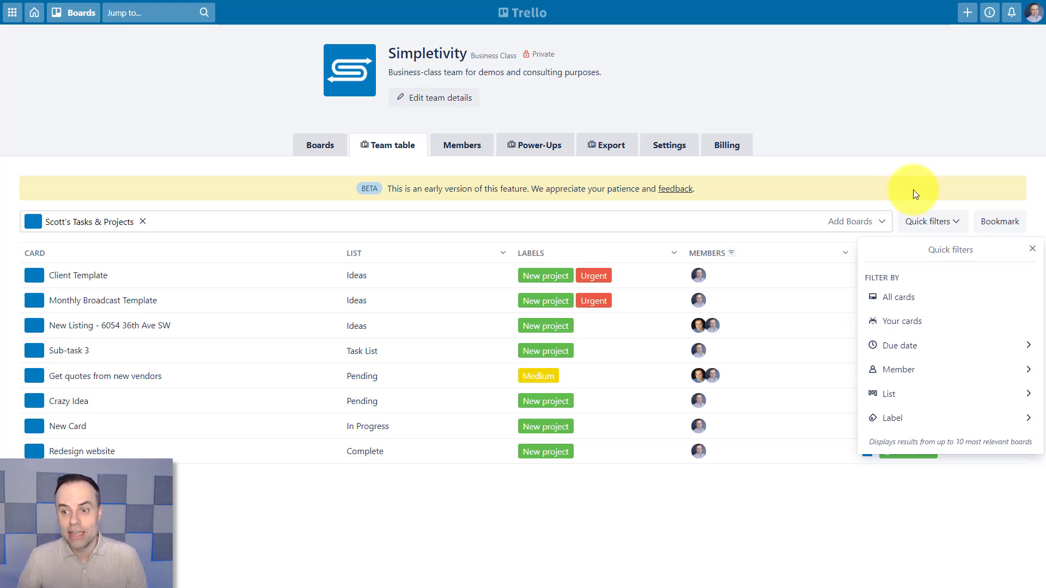
pyautogui.click(937, 346)
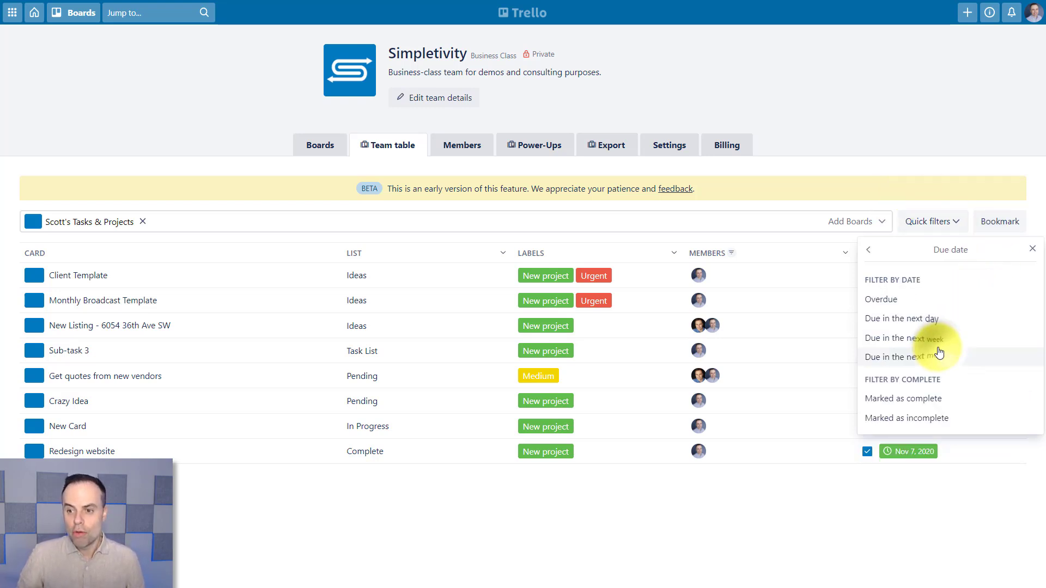
pyautogui.click(908, 338)
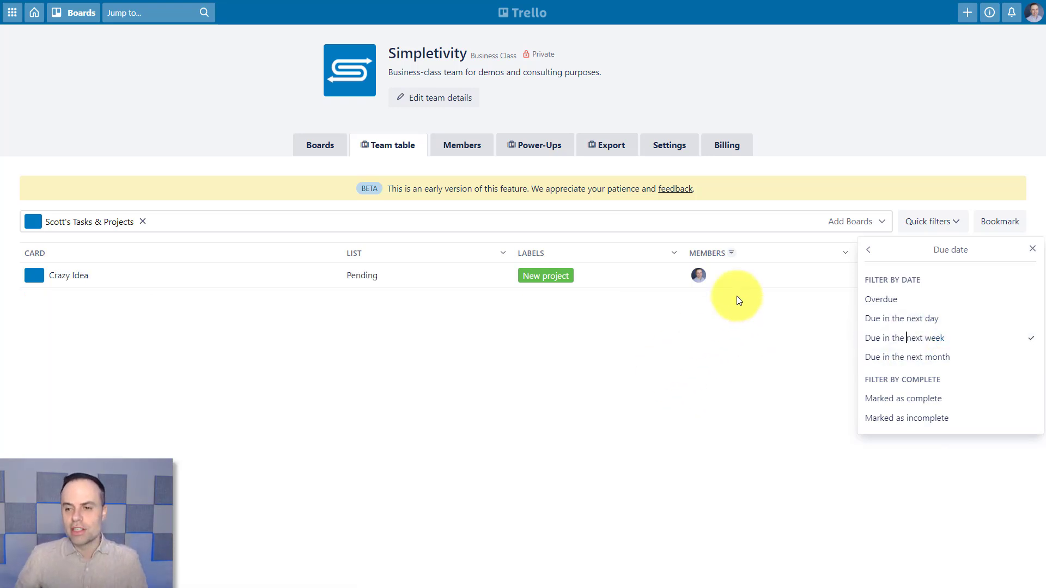
pyautogui.click(1032, 251)
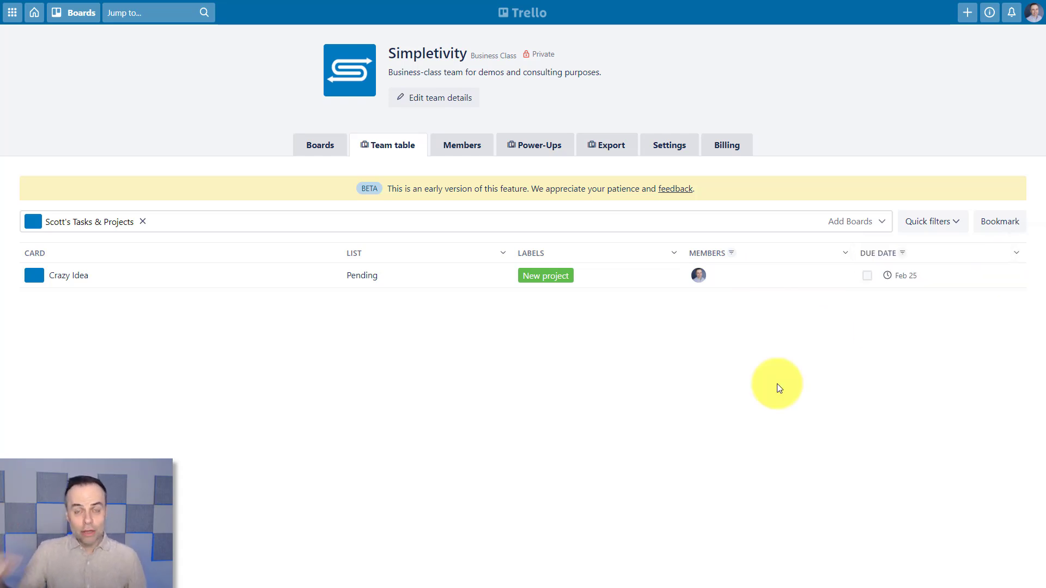
pyautogui.click(947, 222)
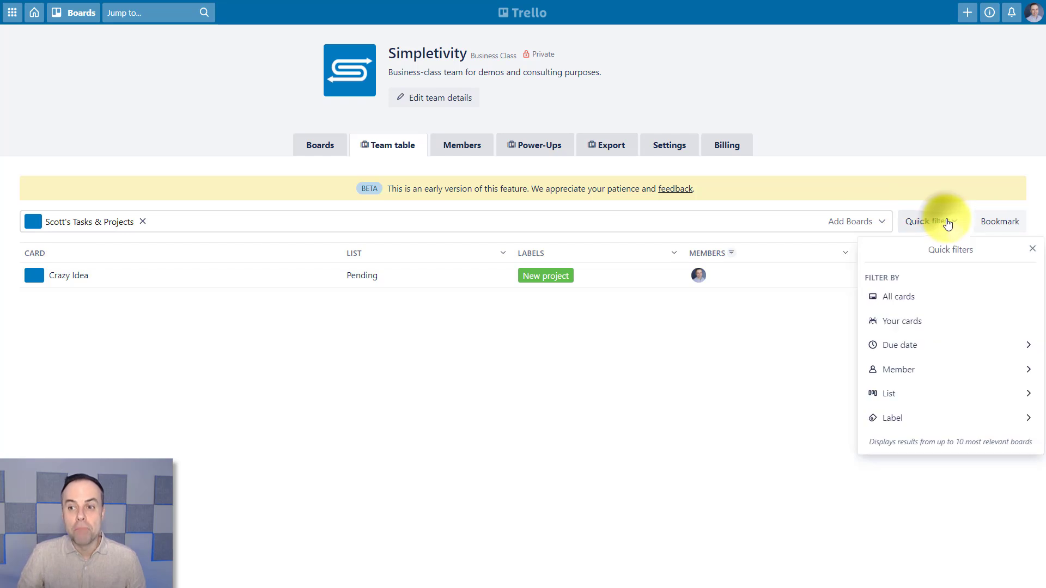
pyautogui.click(904, 294)
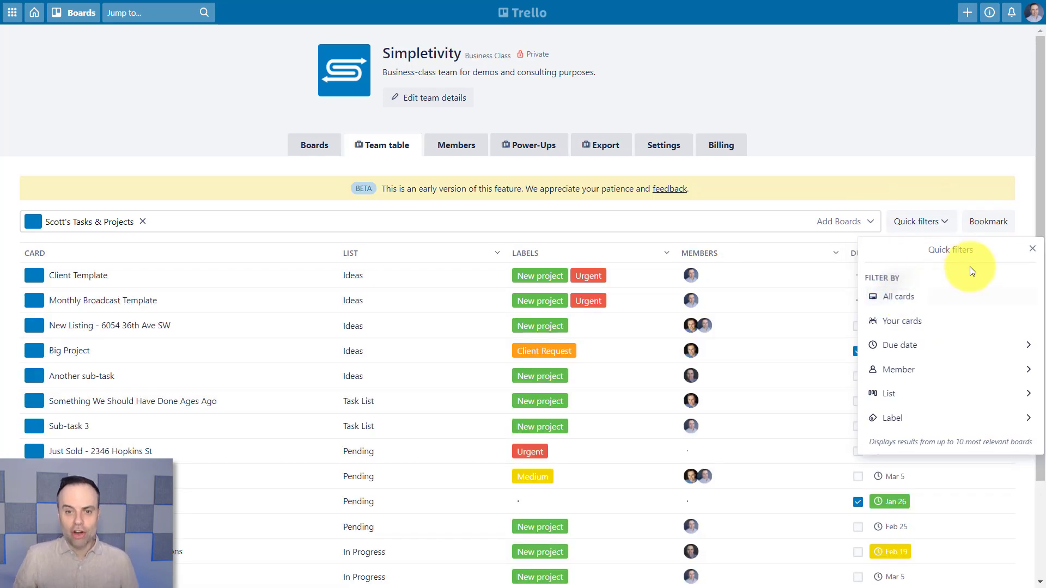
# - Close Quick filters and add the Best Trello Power-Ups and Scott Demo Board boards
pyautogui.click(1033, 252)
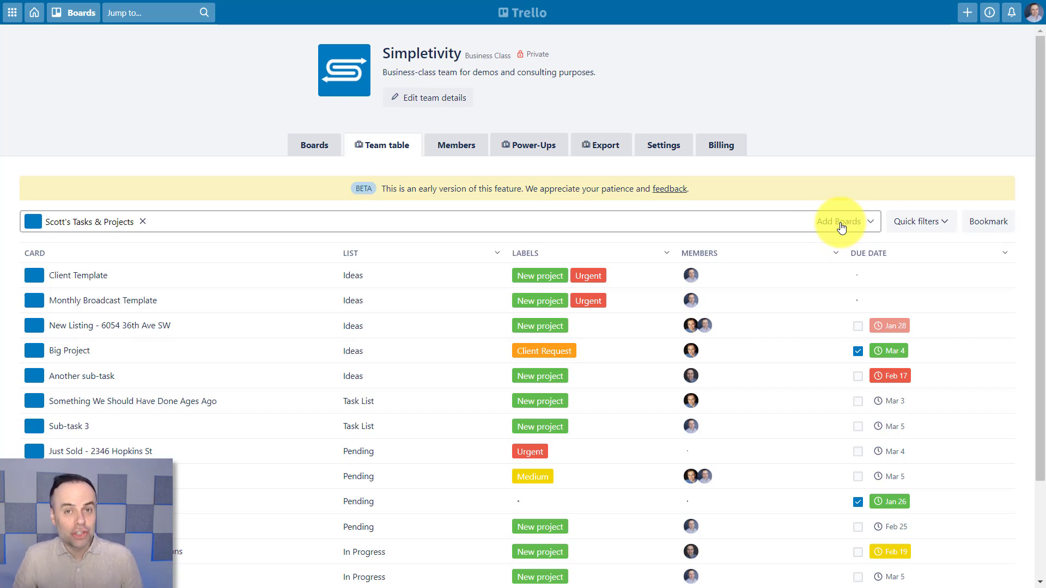
pyautogui.click(841, 227)
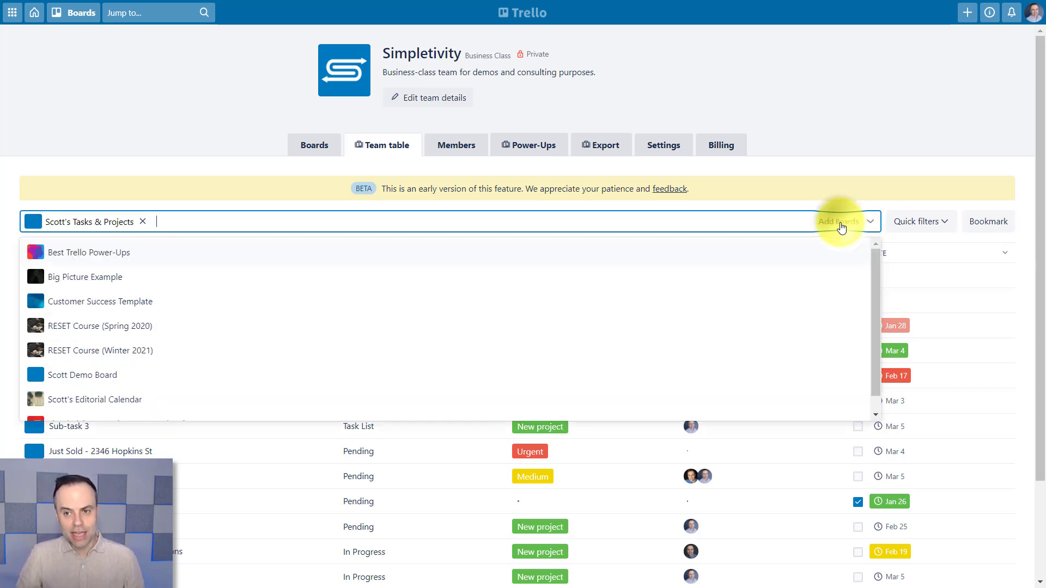
pyautogui.click(68, 254)
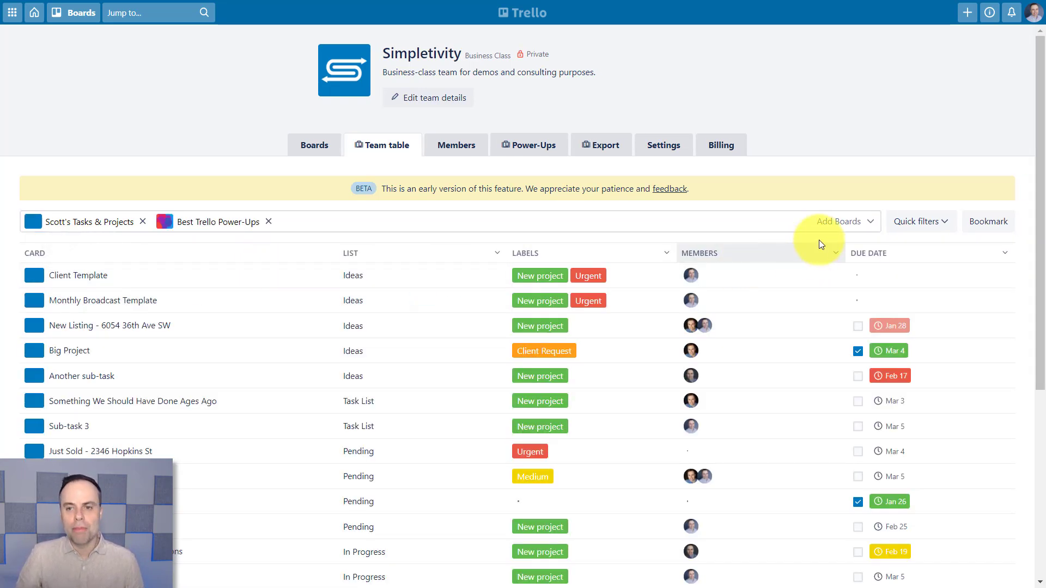
pyautogui.click(827, 226)
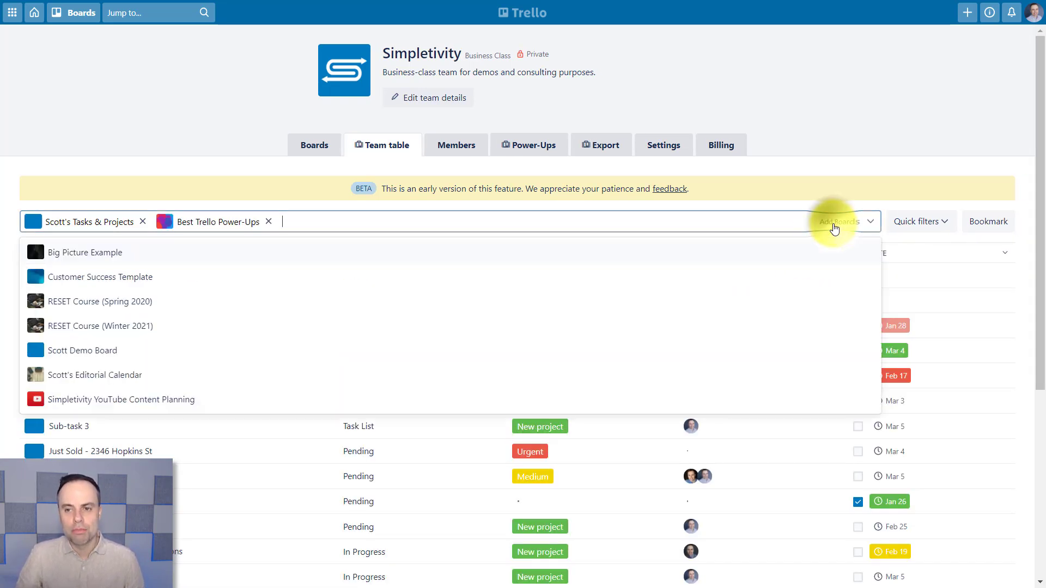
pyautogui.click(76, 350)
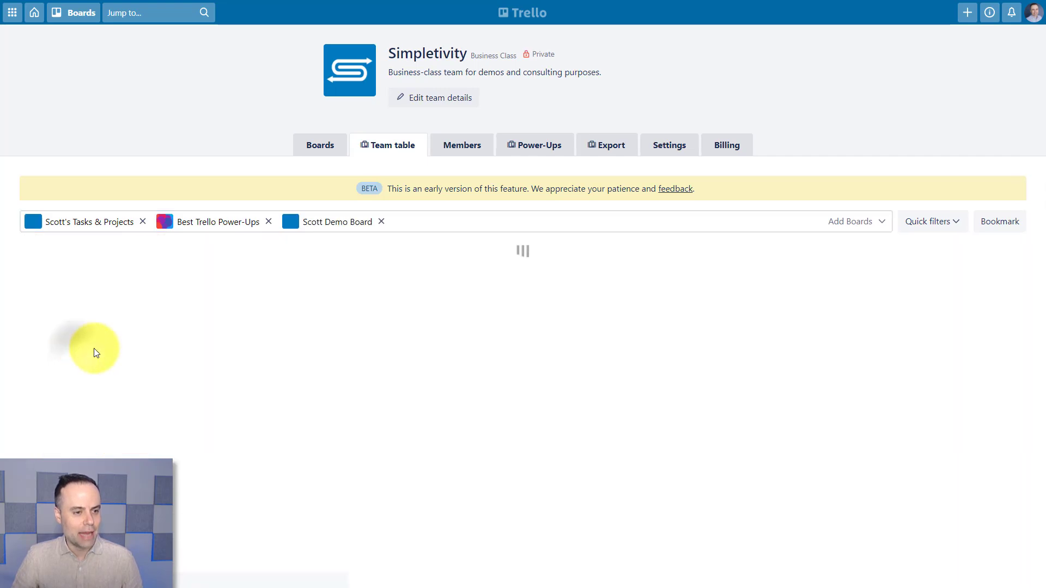
pyautogui.scroll(-5, 333, 355)
pyautogui.scroll(-3, 333, 355)
pyautogui.scroll(-4, 333, 355)
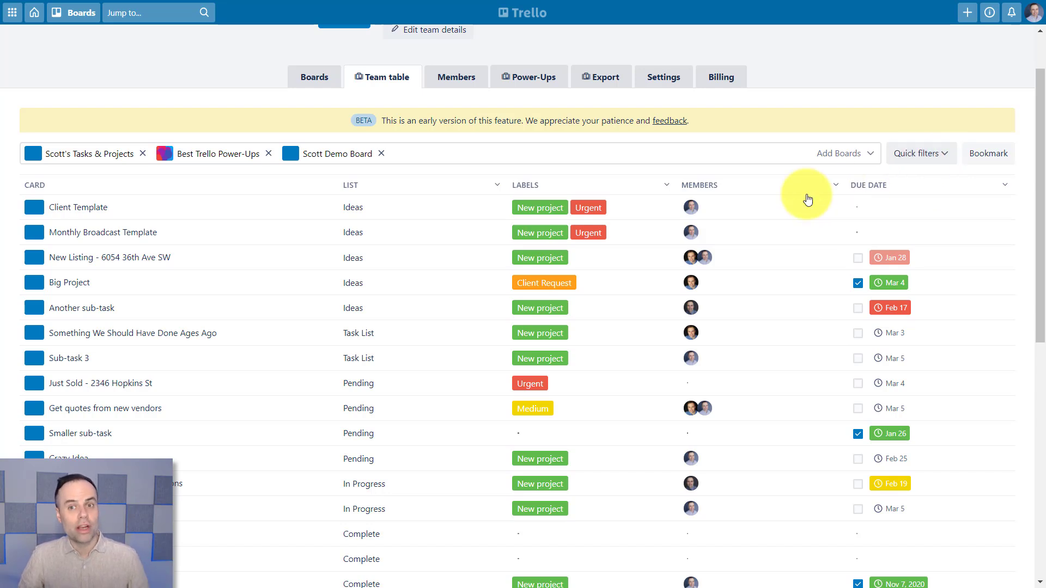
# - Filter the Members column to the first member only, leaving Quick filters unchanged
pyautogui.click(837, 187)
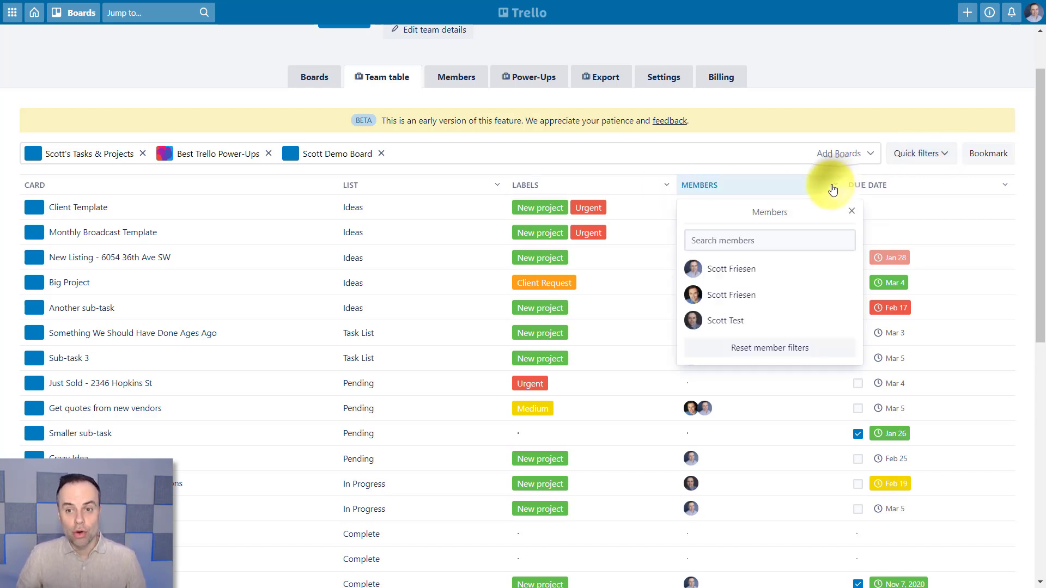
pyautogui.click(749, 267)
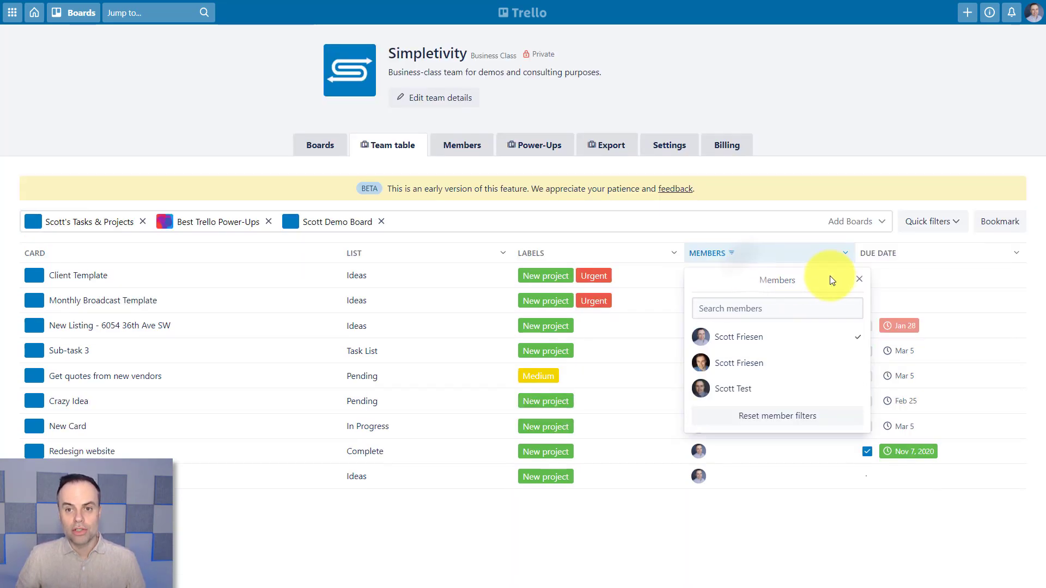
pyautogui.click(859, 279)
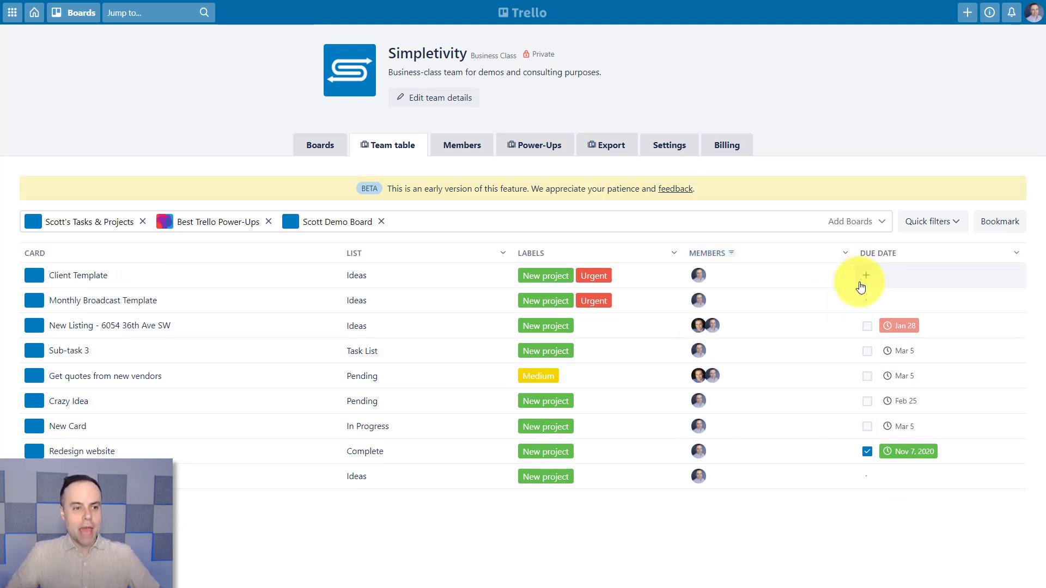
pyautogui.click(932, 222)
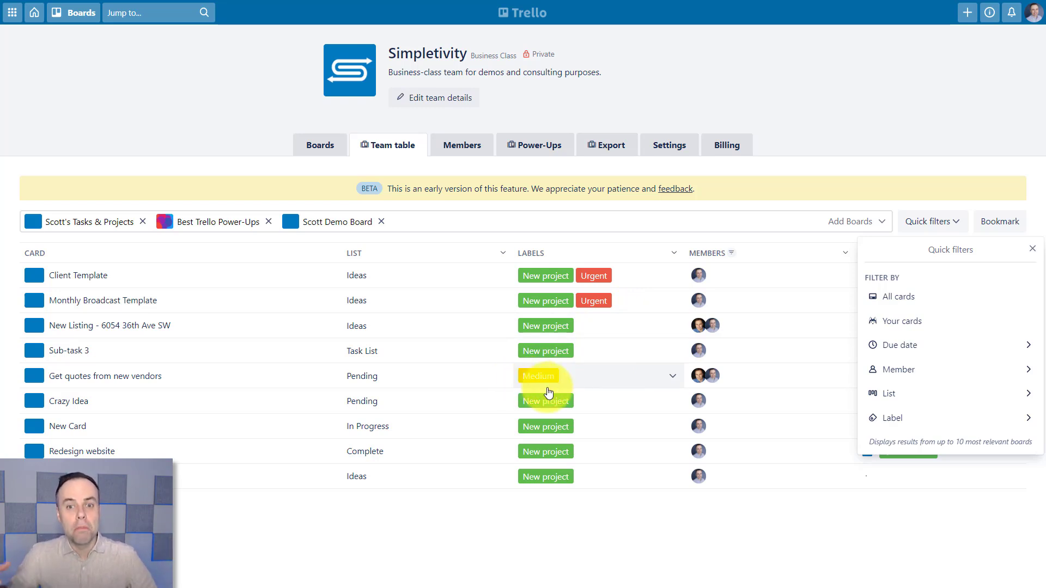
pyautogui.click(1032, 249)
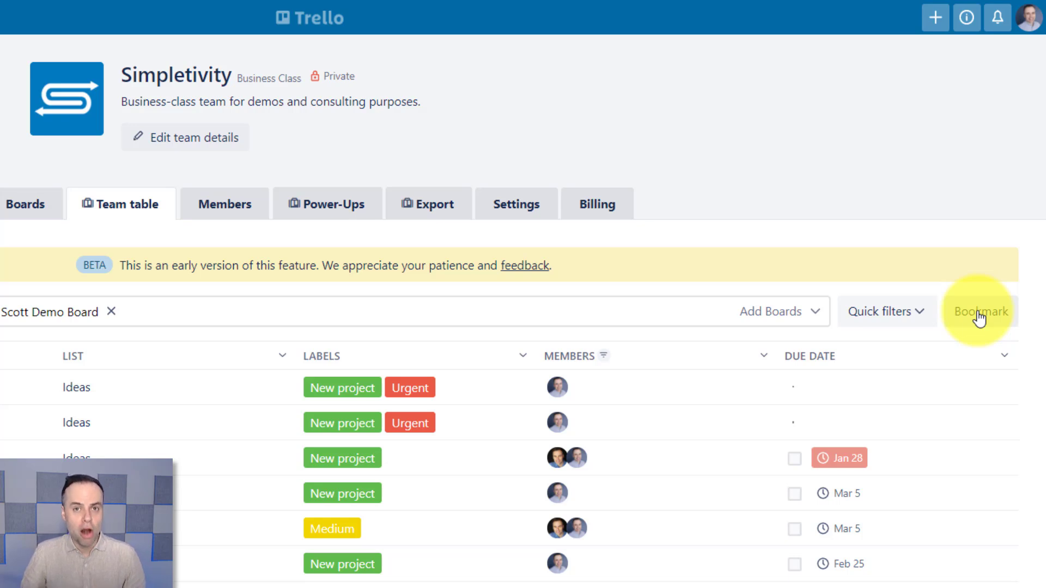
# - Copy the Bookmark link for this filtered three-board Team table
pyautogui.click(979, 318)
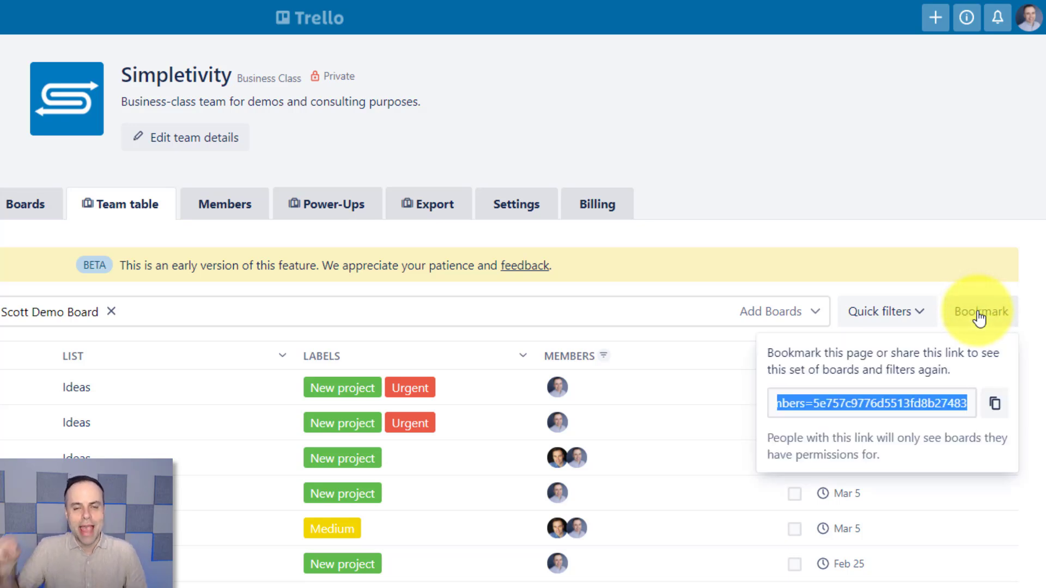
pyautogui.click(995, 406)
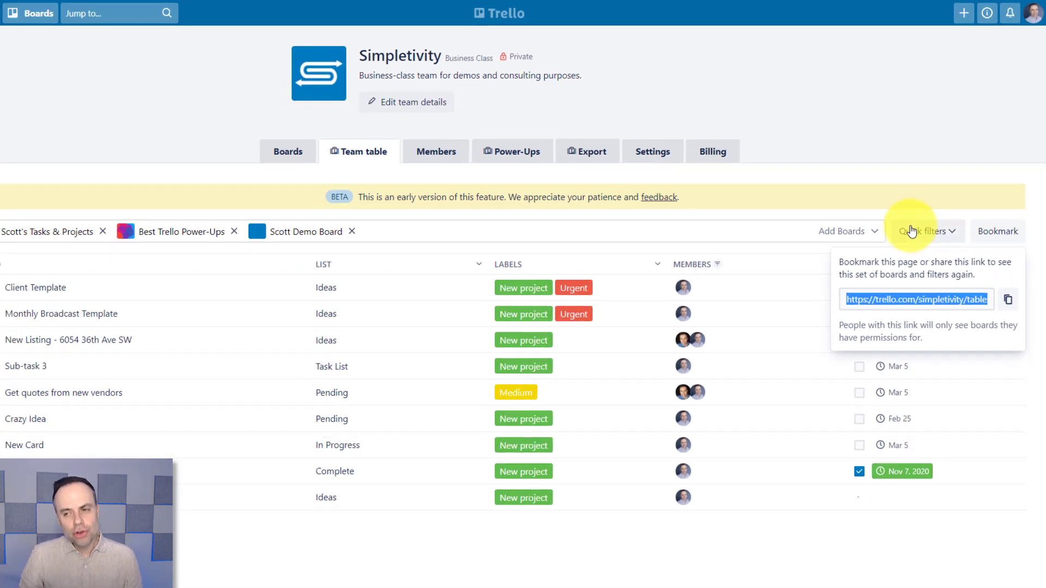
pyautogui.click(871, 192)
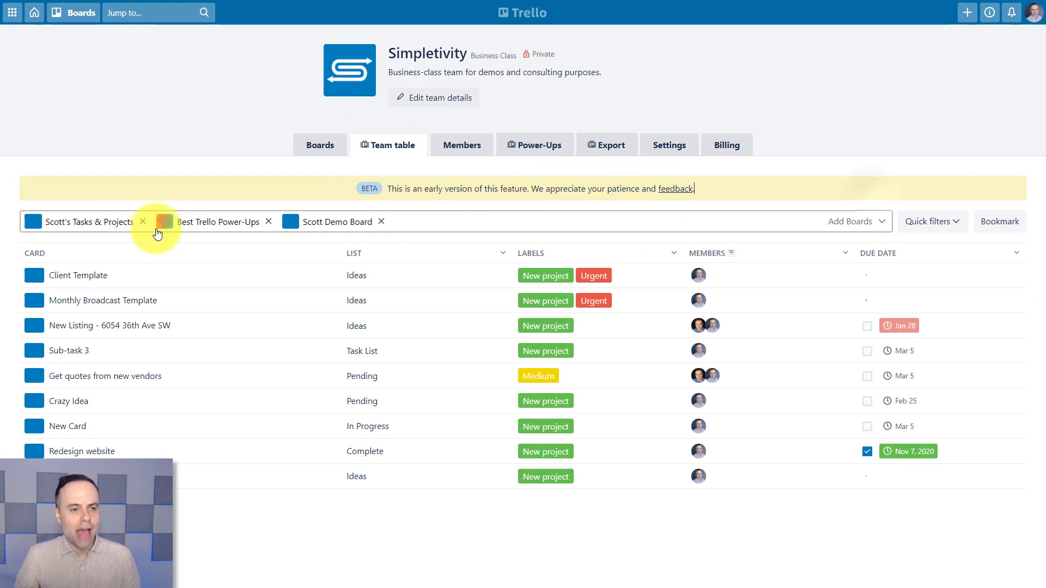